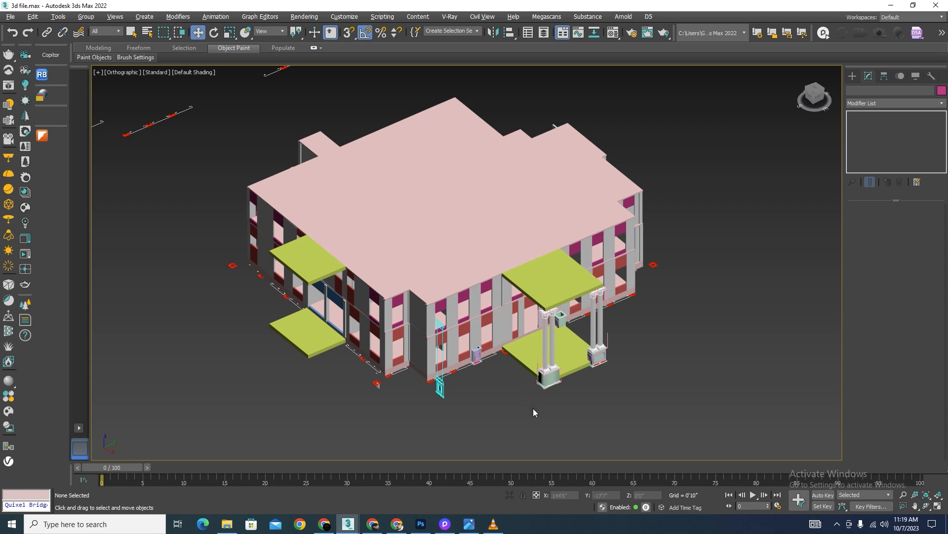
Examine the portico column pedestals and the cyan column elevation drawing from the orthographic, left and front views.
scroll(547, 379, up, 10)
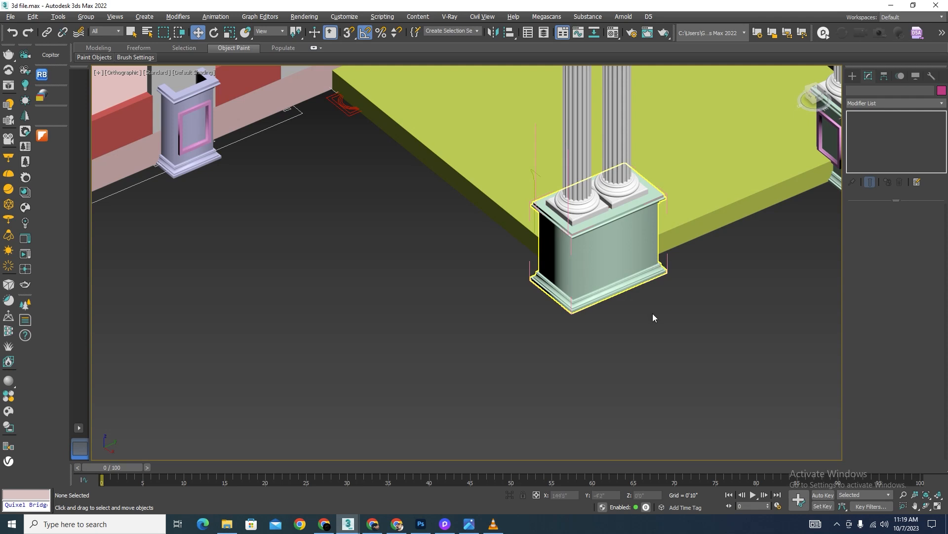
scroll(509, 329, down, 5)
scroll(344, 294, up, 6)
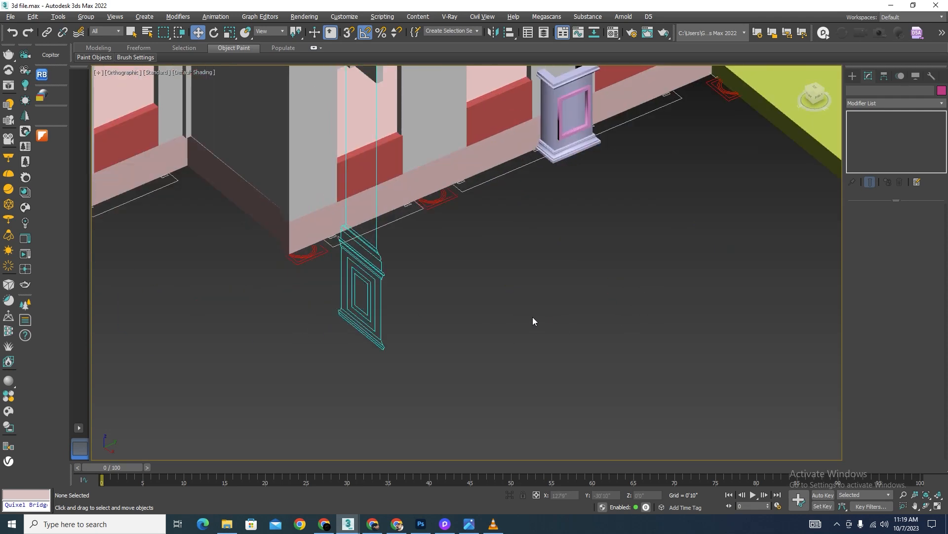
key(l)
scroll(532, 316, down, 6)
scroll(626, 218, up, 5)
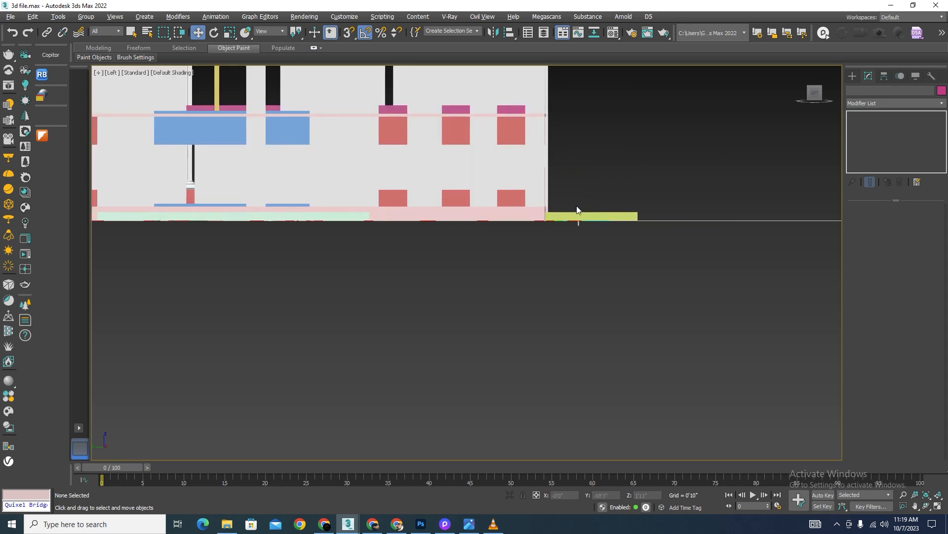
key(f)
scroll(375, 242, down, 5)
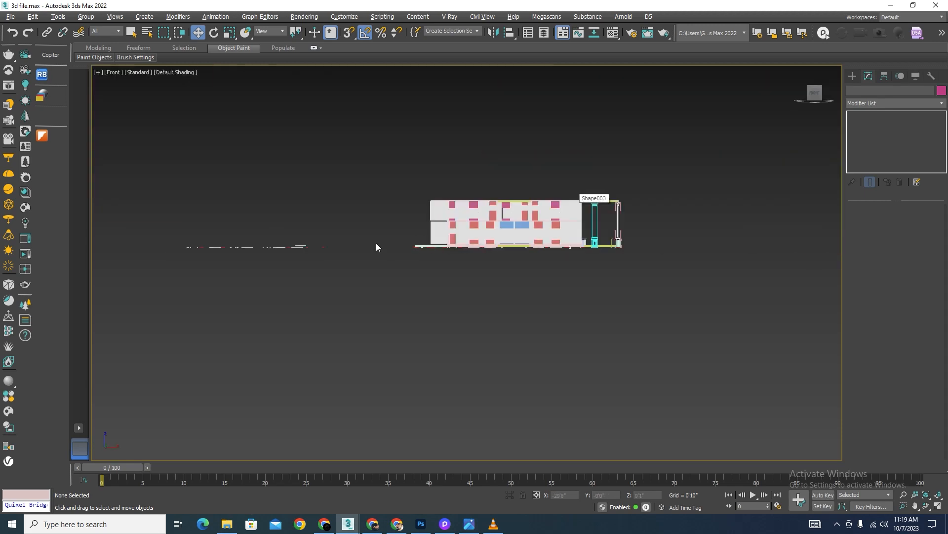
scroll(509, 243, up, 6)
scroll(629, 252, up, 3)
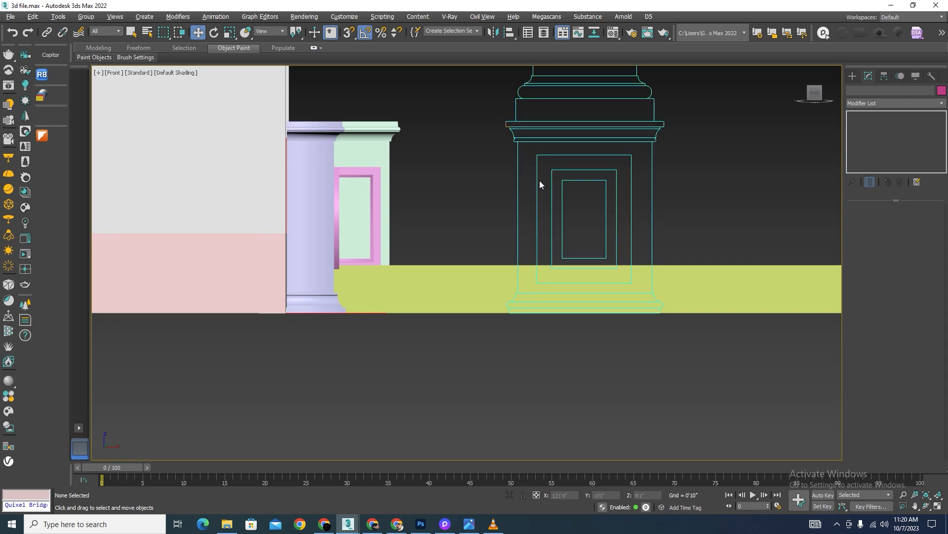
scroll(416, 198, down, 5)
scroll(535, 194, up, 4)
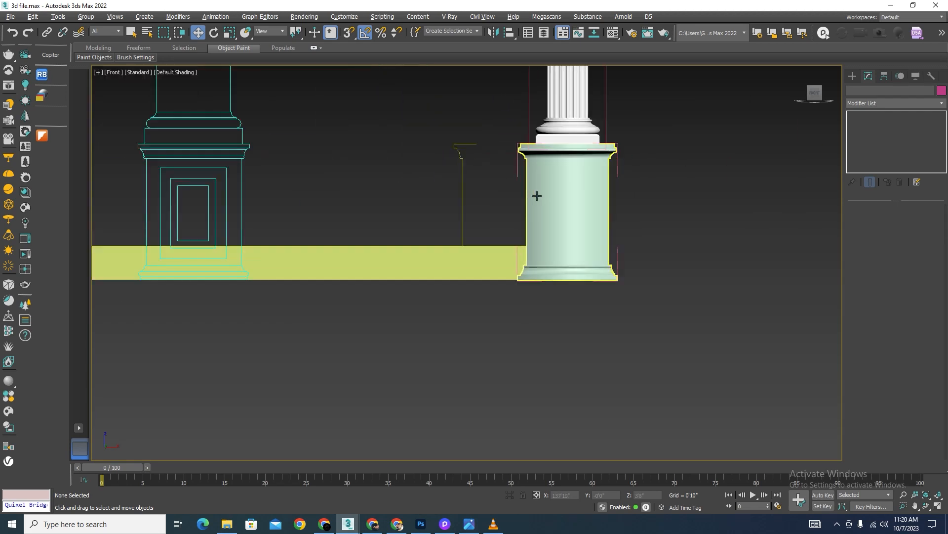
scroll(551, 173, down, 2)
Isolate the uncapped portico pedestal together with its molding profile line.
alt+middle_drag(587, 173, 536, 227)
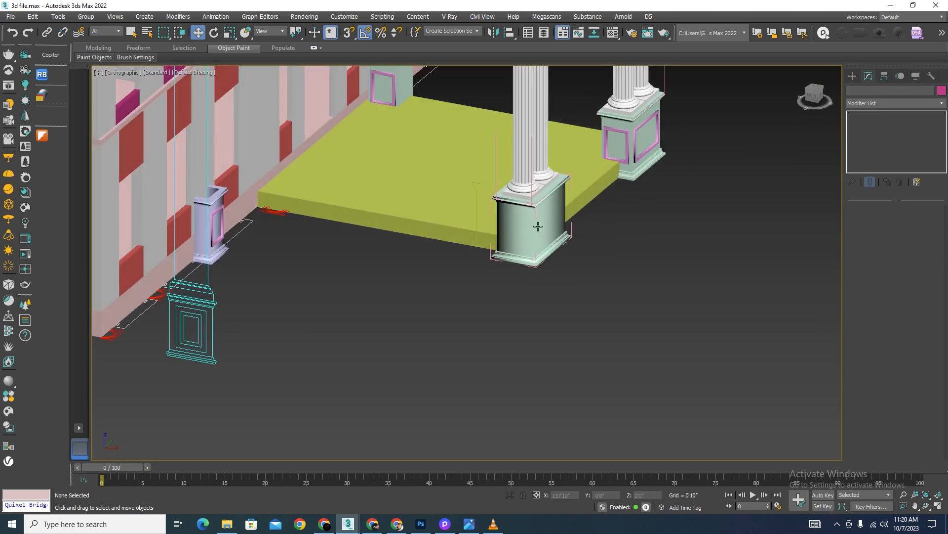
scroll(517, 222, up, 2)
scroll(516, 222, up, 2)
click(515, 225)
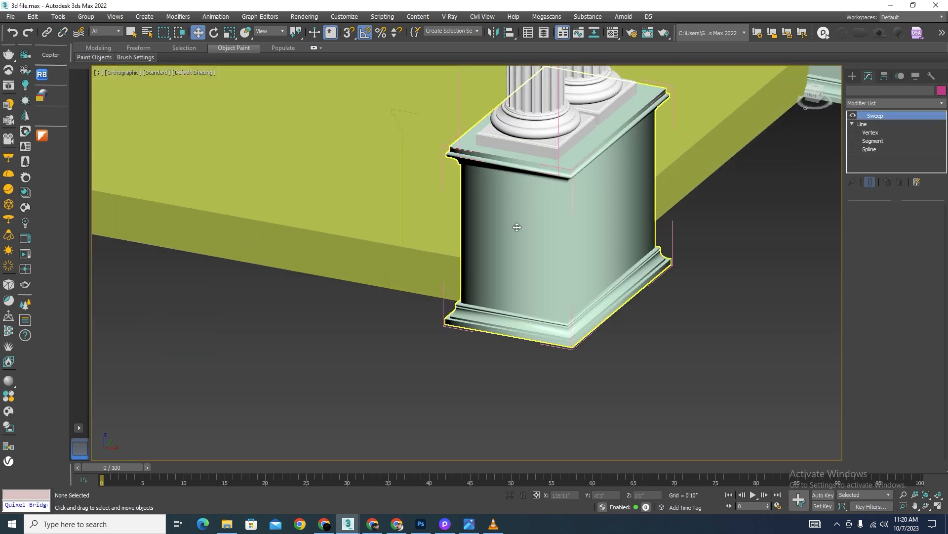
ctrl+click(401, 171)
click(510, 496)
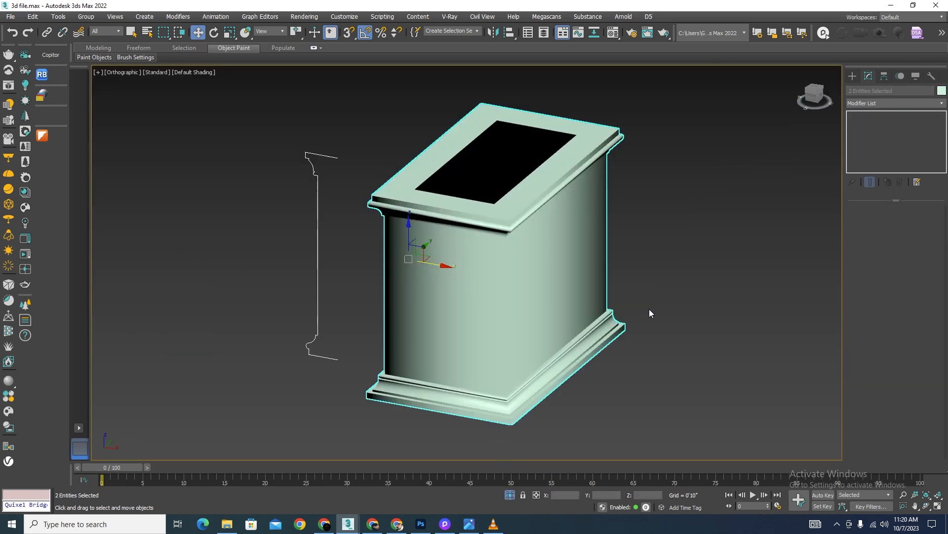
alt+middle_drag(666, 281, 642, 319)
click(643, 320)
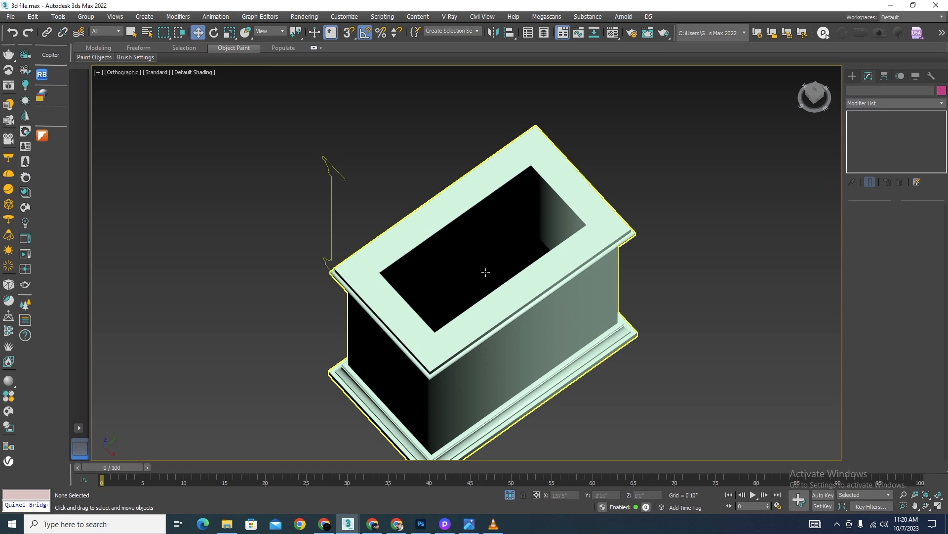
Close the pedestal's open top by applying a Cap Holes modifier.
scroll(546, 252, down, 3)
scroll(548, 262, up, 2)
click(549, 260)
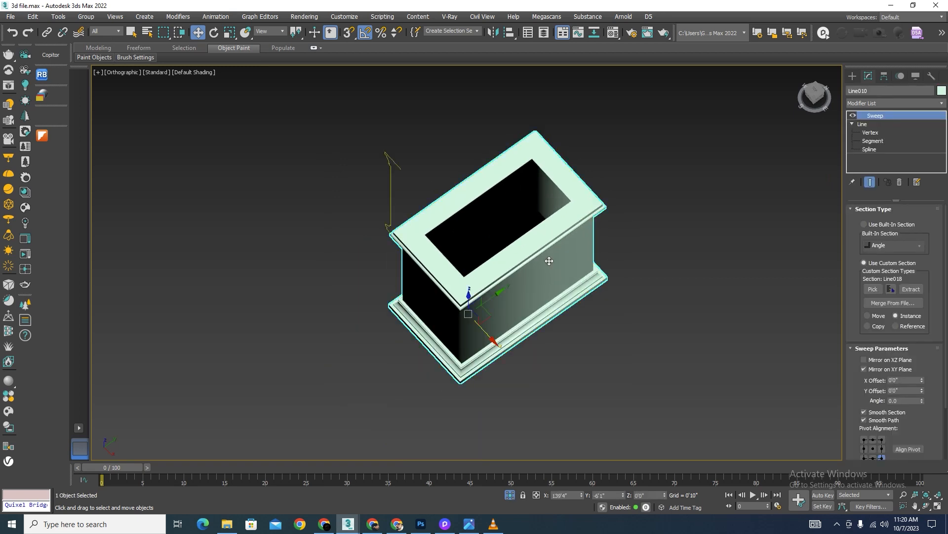
click(942, 104)
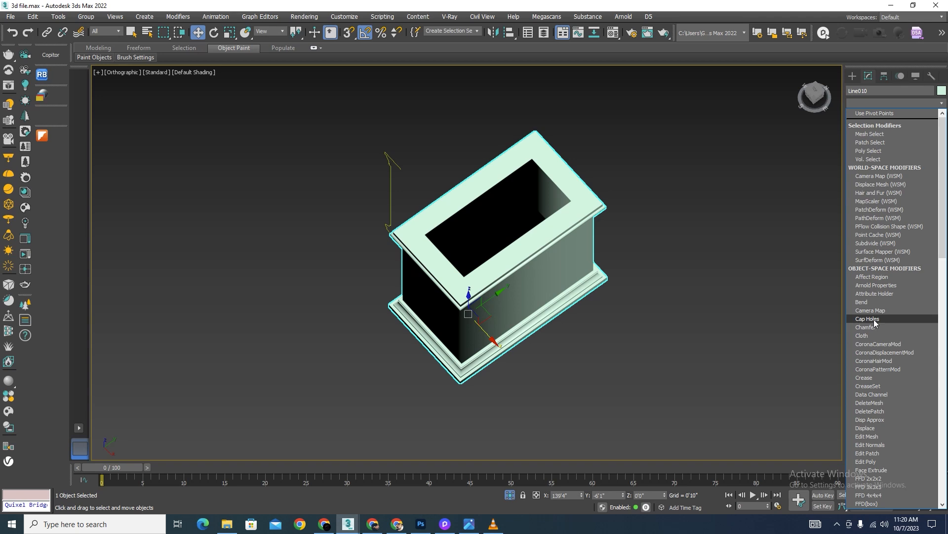
click(868, 319)
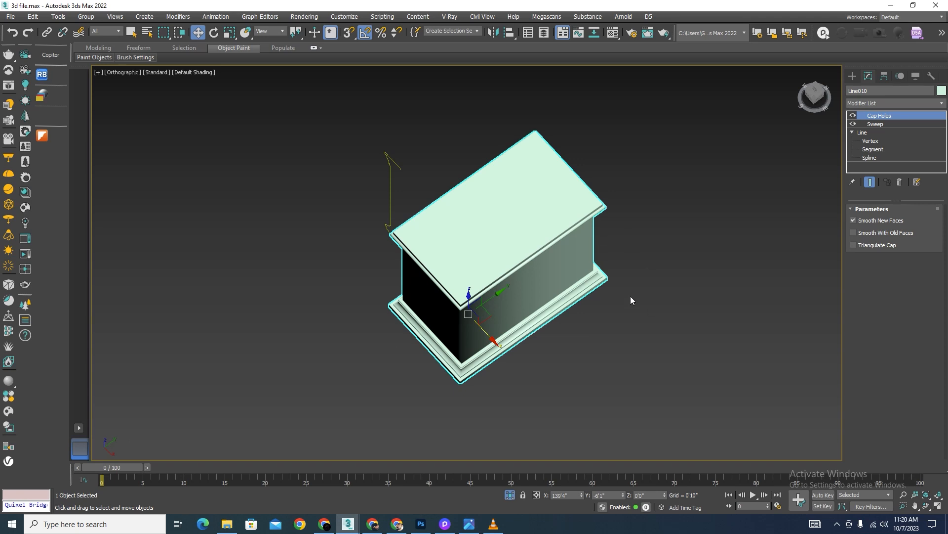
alt+middle_drag(631, 301, 616, 238)
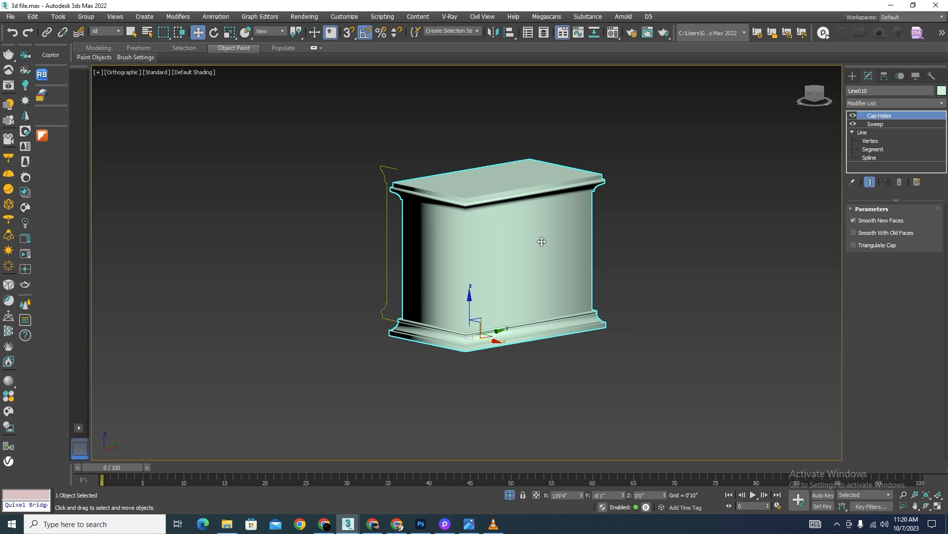
alt+middle_drag(523, 243, 522, 254)
click(547, 371)
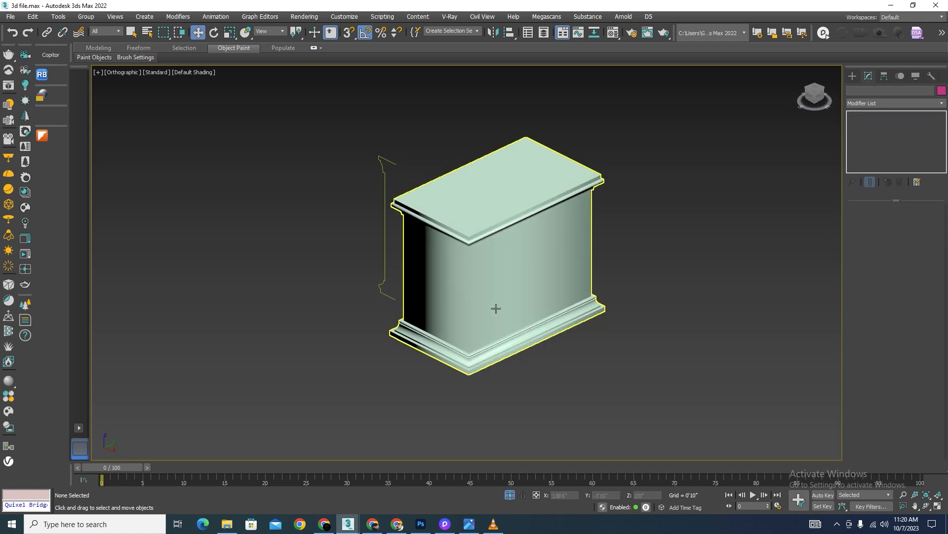
Clone the capped pedestal along the X axis as one independent copy.
click(496, 308)
key(l)
scroll(580, 232, up, 3)
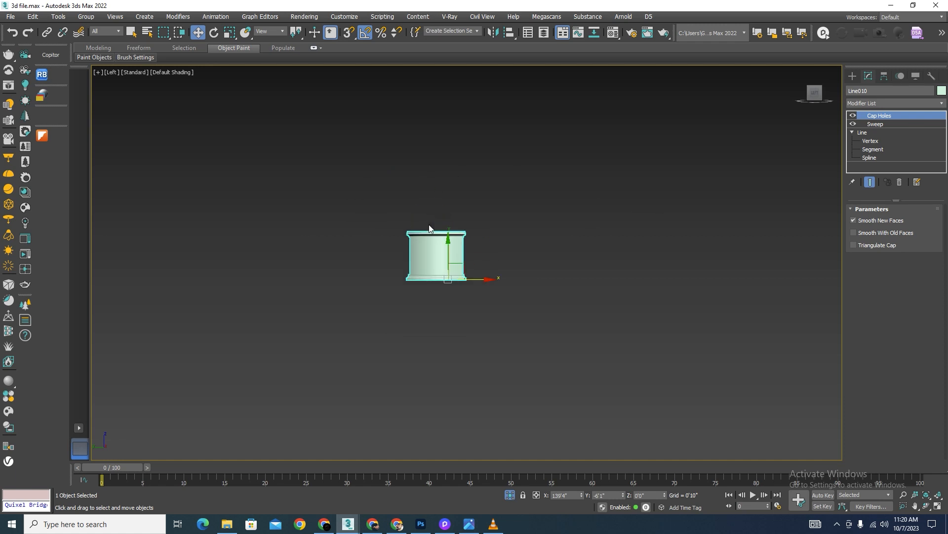
alt+middle_drag(553, 244, 508, 273)
shift+drag(508, 273, 612, 234)
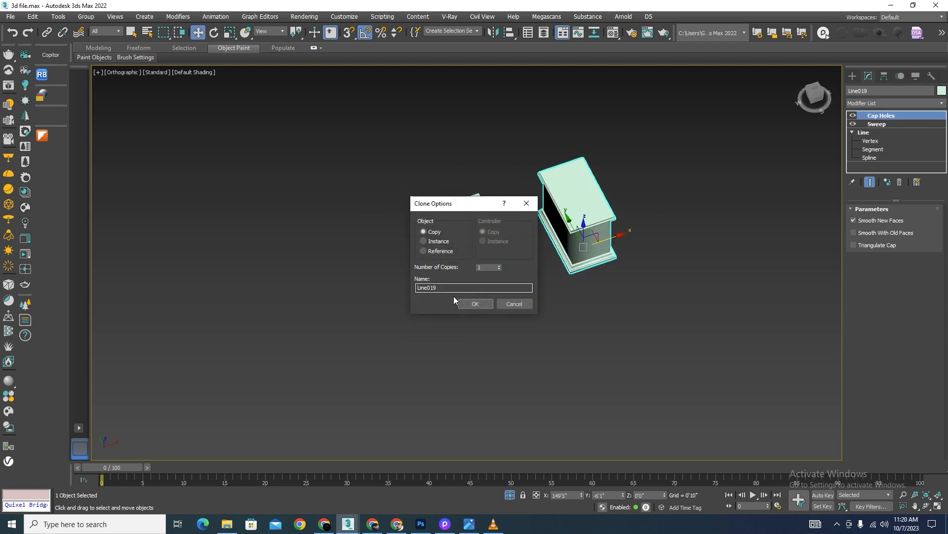
click(467, 300)
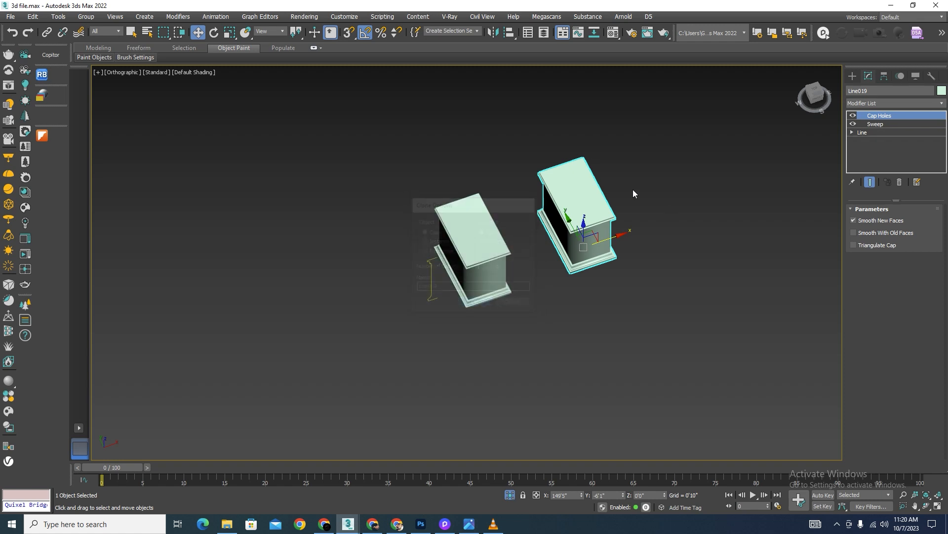
Remove the Cap Holes and Sweep modifiers from the pedestal copy, leaving only its rectangular path.
click(897, 182)
click(898, 182)
click(736, 196)
Clone the molding profile line as an independent copy placed between the pedestal and the rectangular path.
scroll(440, 279, up, 3)
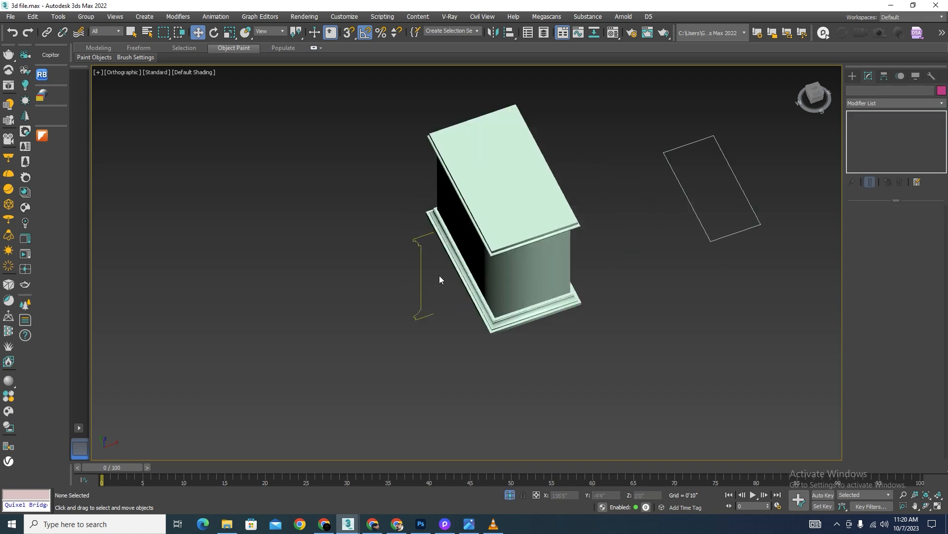
click(421, 270)
scroll(422, 271, down, 2)
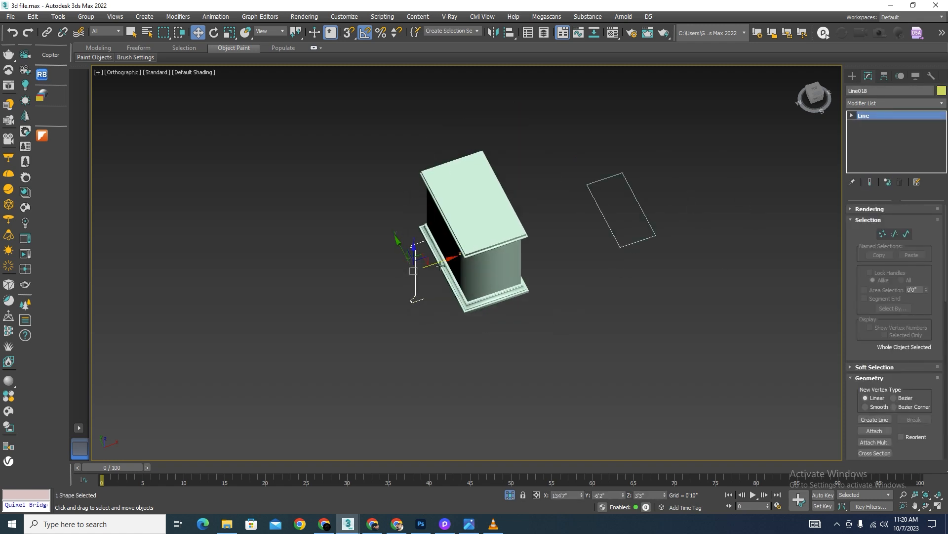
shift+drag(451, 274, 575, 228)
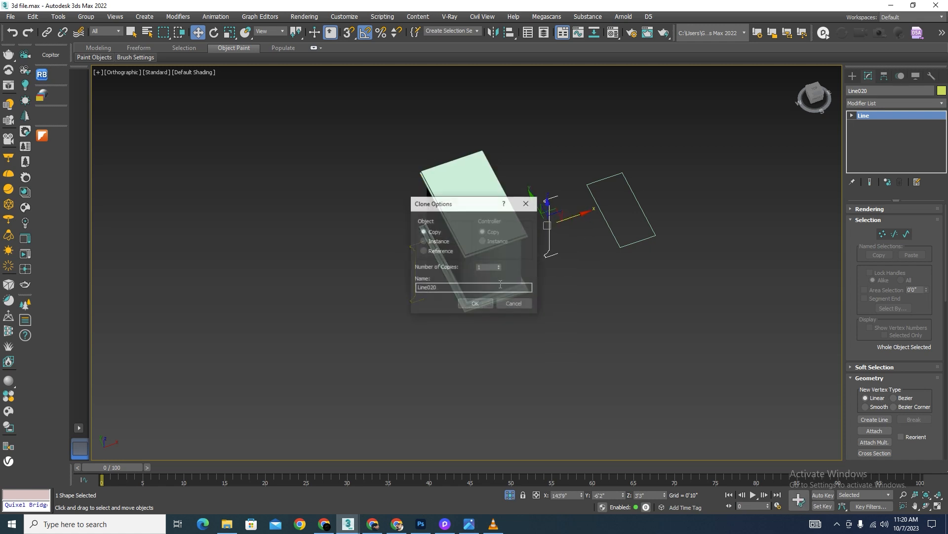
click(471, 302)
click(570, 338)
Draw a snapped line in the front view joining the two open ends of the copied profile.
key(l)
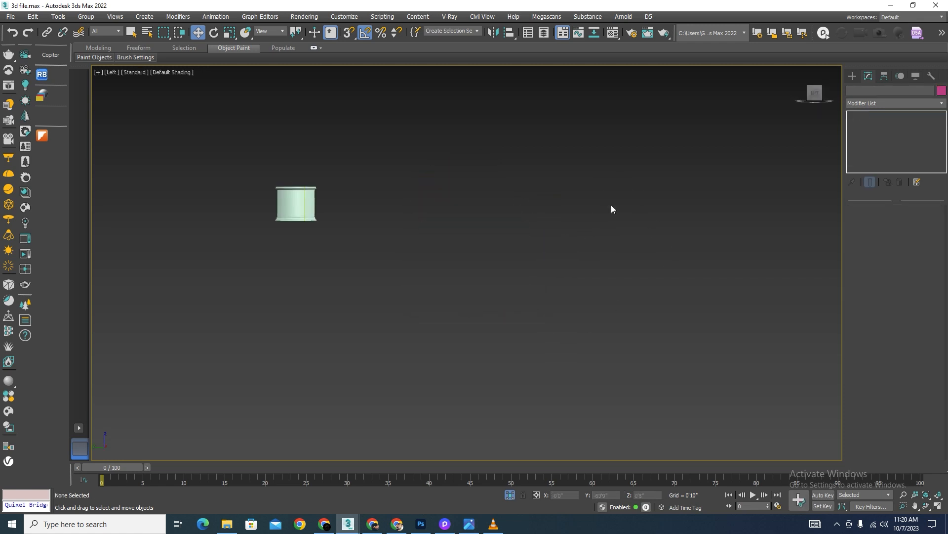
scroll(538, 165, down, 3)
scroll(489, 254, up, 8)
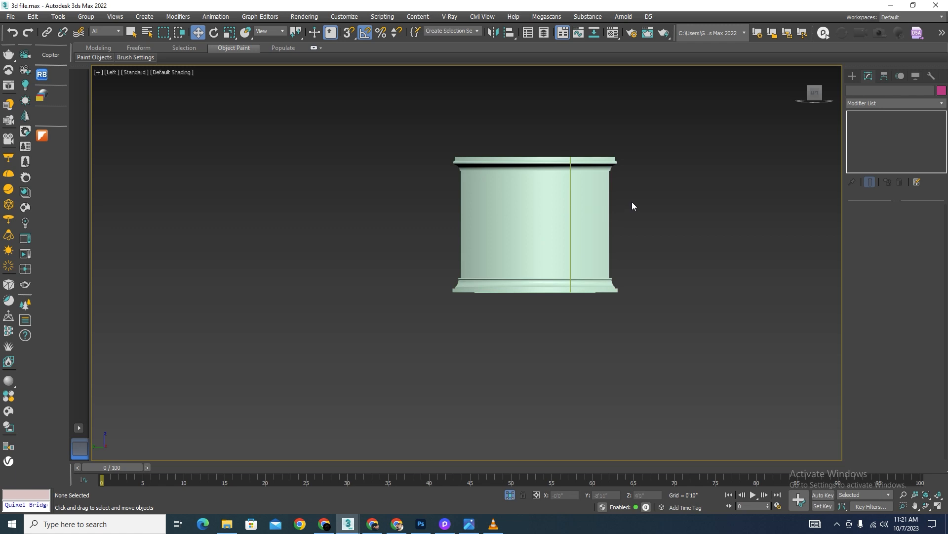
key(f)
scroll(670, 188, up, 8)
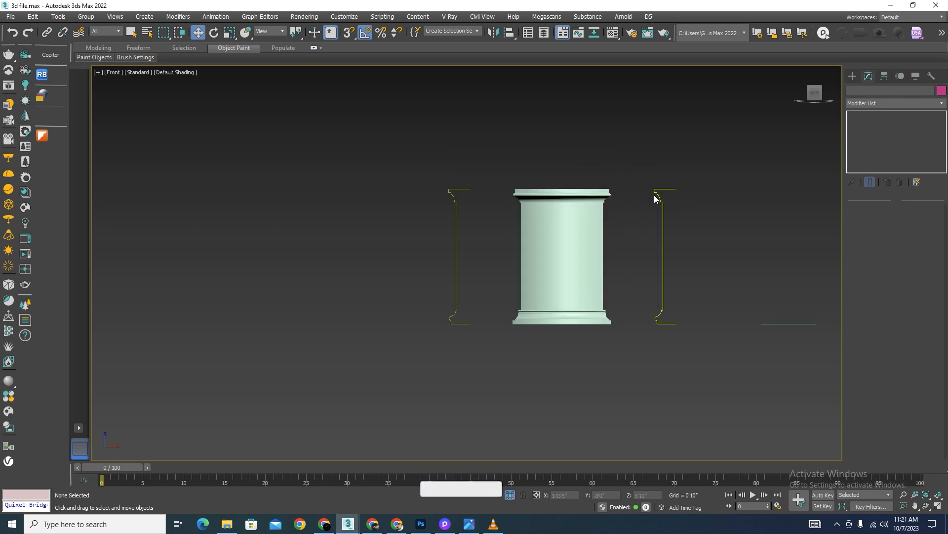
click(663, 237)
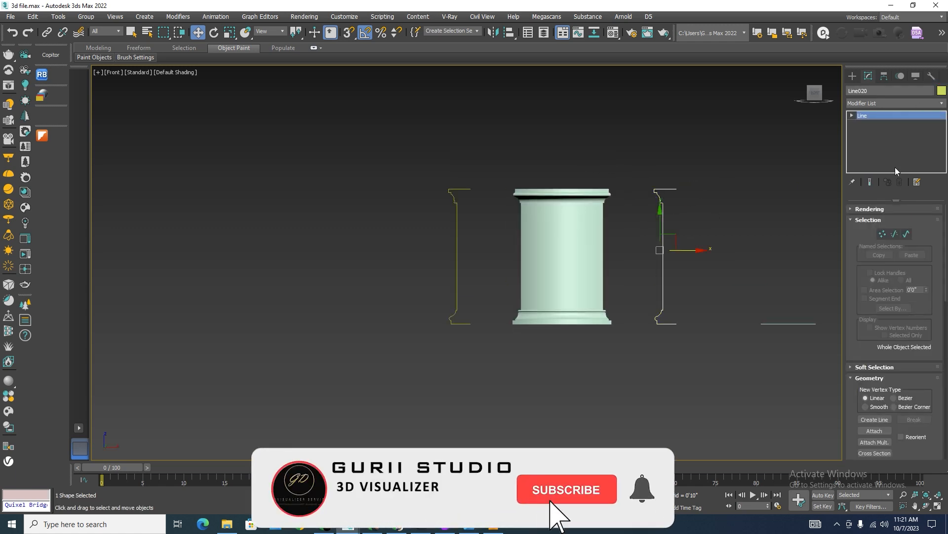
click(853, 76)
click(870, 154)
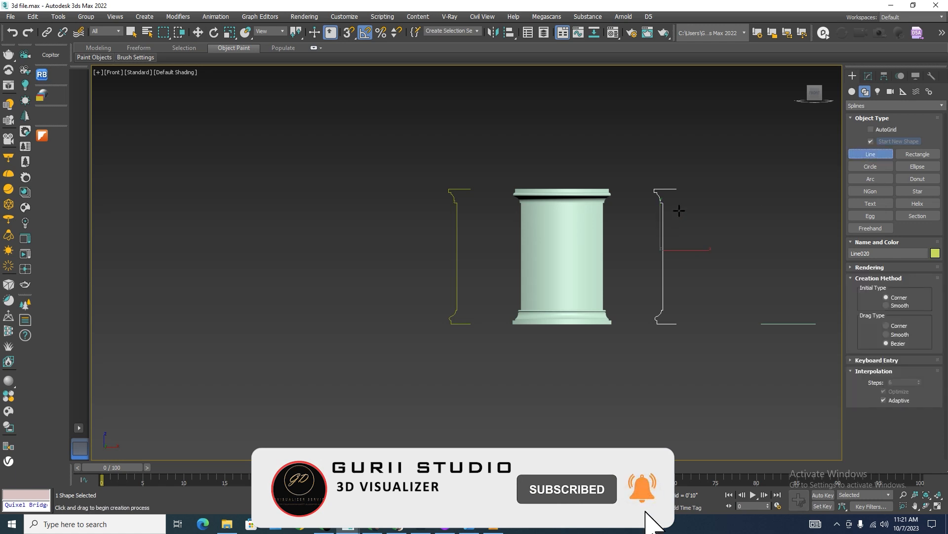
key(s)
click(676, 188)
click(679, 314)
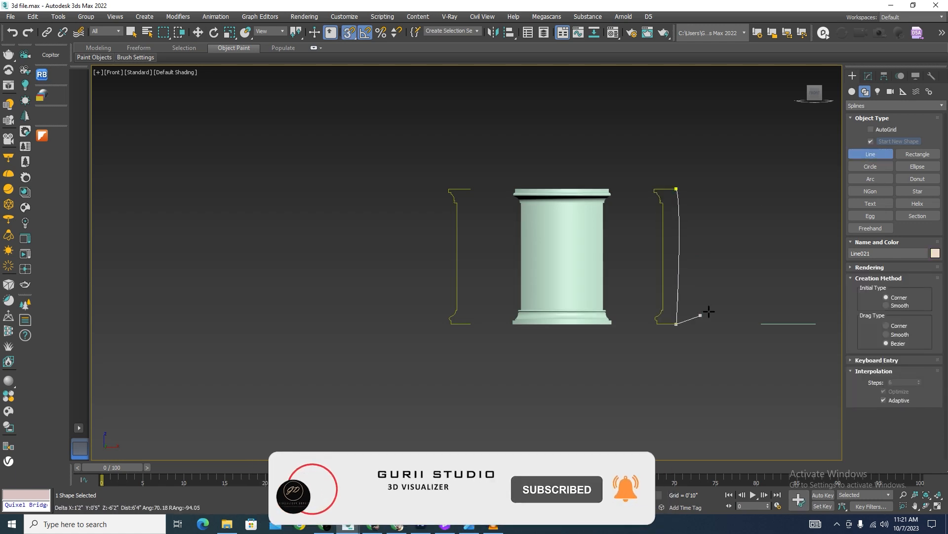
right_click(716, 292)
right_click(722, 276)
Convert both vertices of the closing line to Corner so the line becomes straight.
click(868, 76)
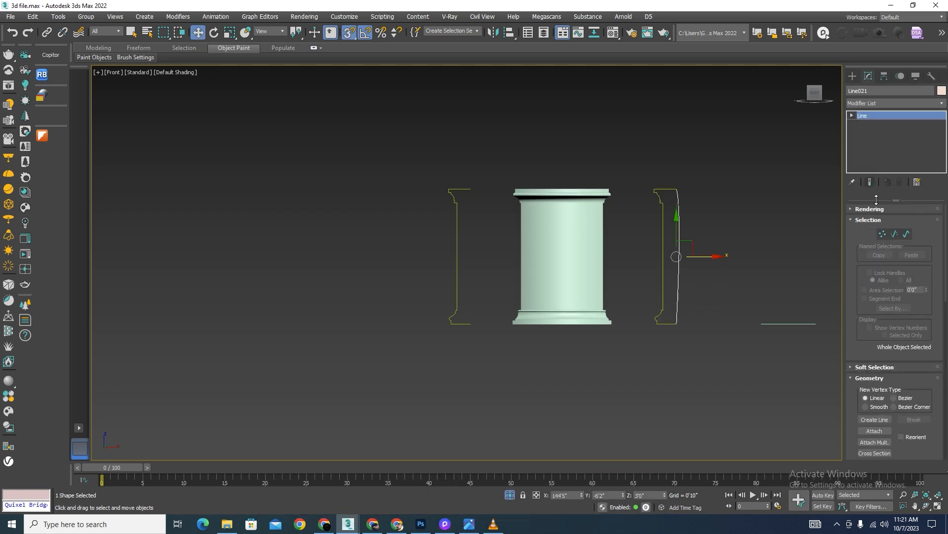
click(882, 233)
drag(713, 139, 664, 402)
right_click(692, 288)
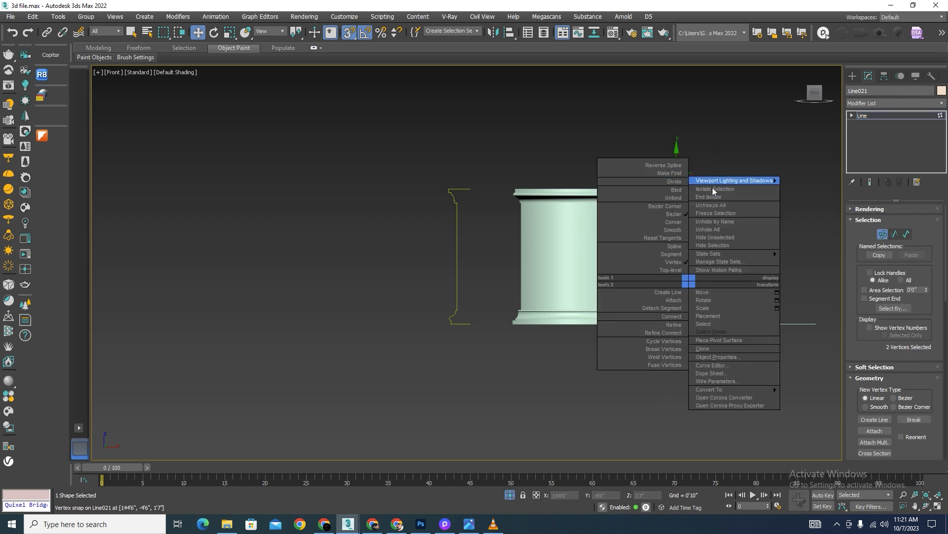
click(675, 226)
scroll(675, 226, up, 2)
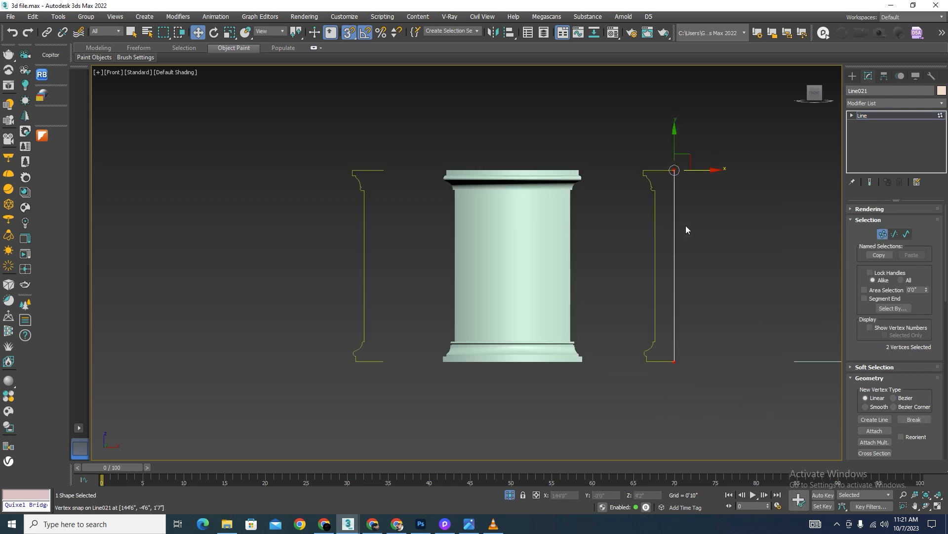
Attach the copied profile to the closing line and weld all vertices of the combined shape.
click(883, 233)
click(875, 430)
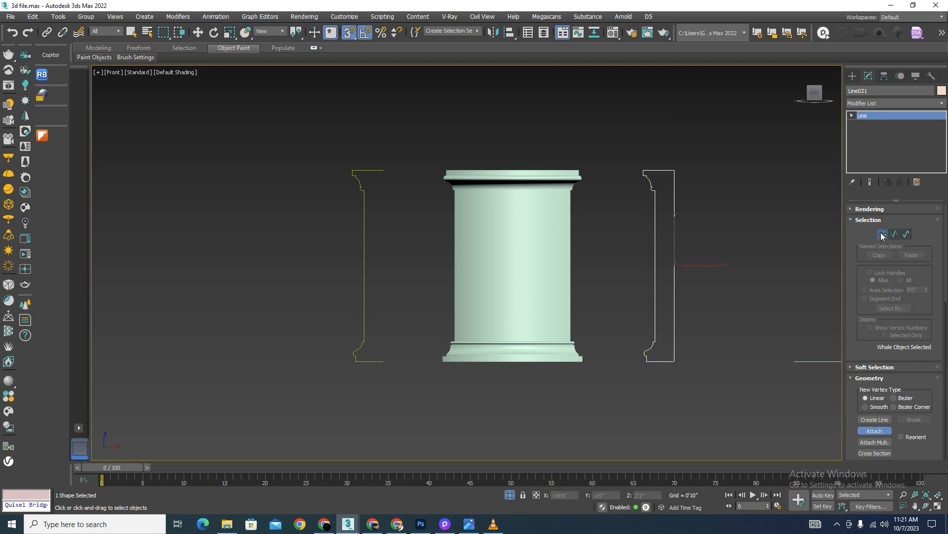
click(883, 233)
key(ctrl+a)
click(882, 431)
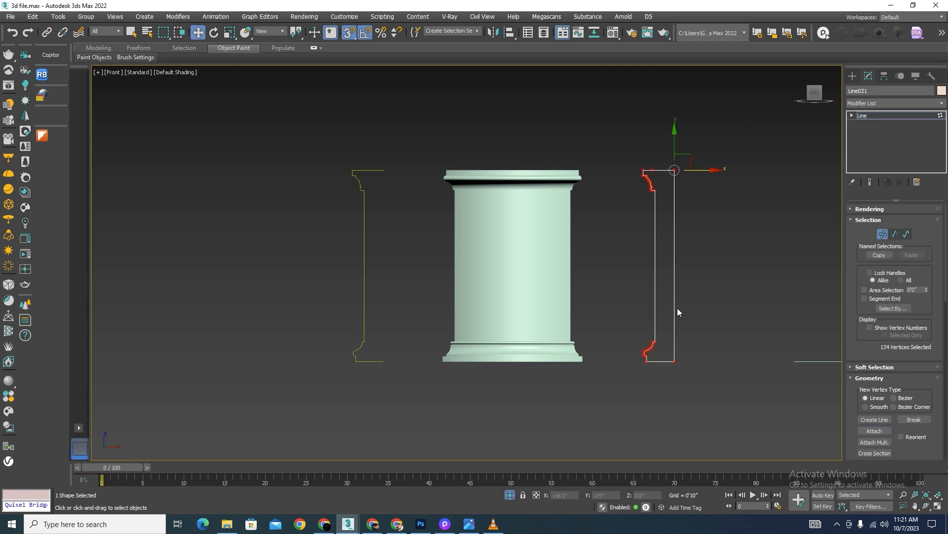
drag(710, 84, 634, 415)
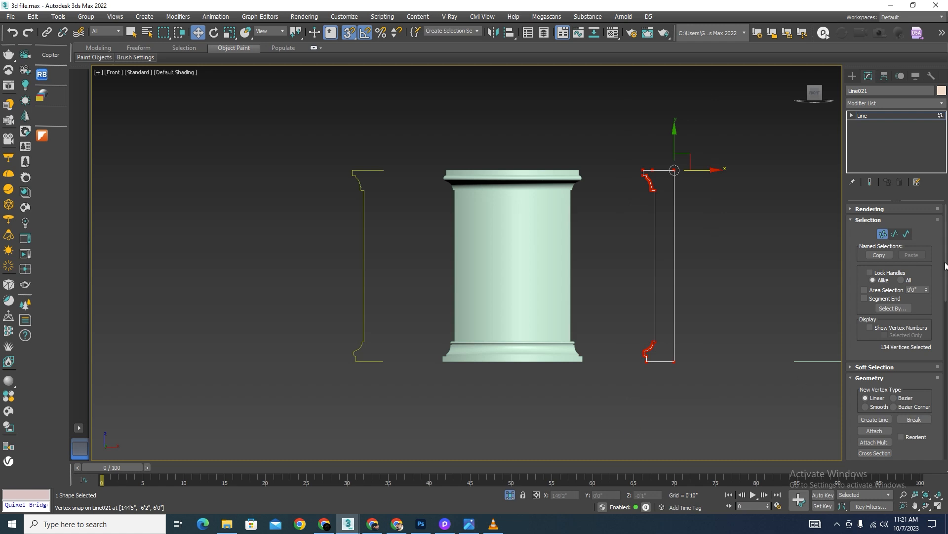
scroll(884, 321, down, 5)
click(867, 339)
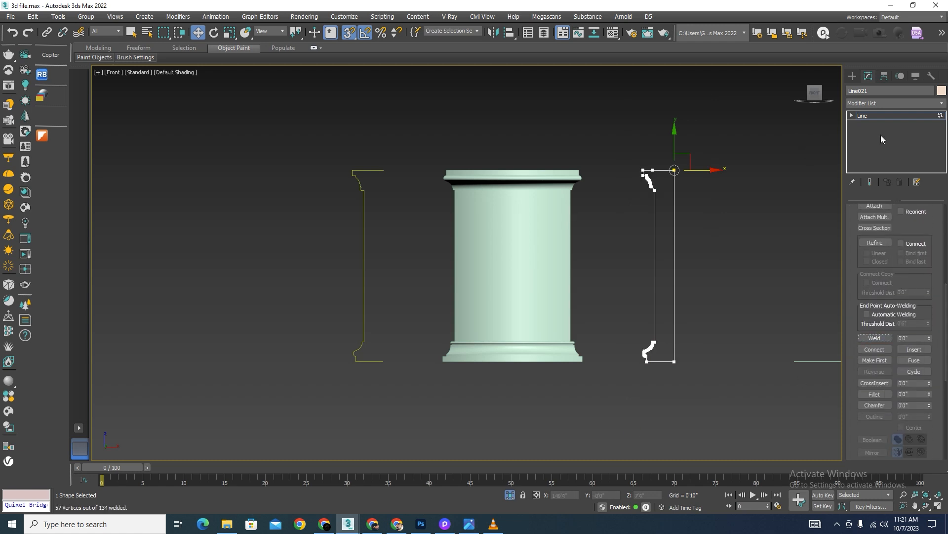
click(852, 115)
click(874, 124)
scroll(657, 251, down, 6)
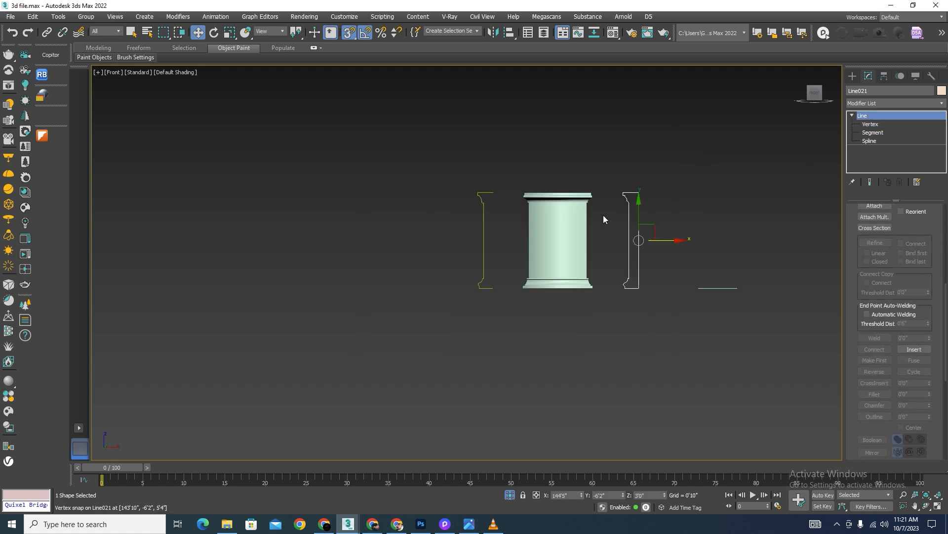
Try a Classic Bevel Profile modifier on the rectangular path, picking the closed molding shape as its profile.
alt+middle_drag(657, 250, 660, 288)
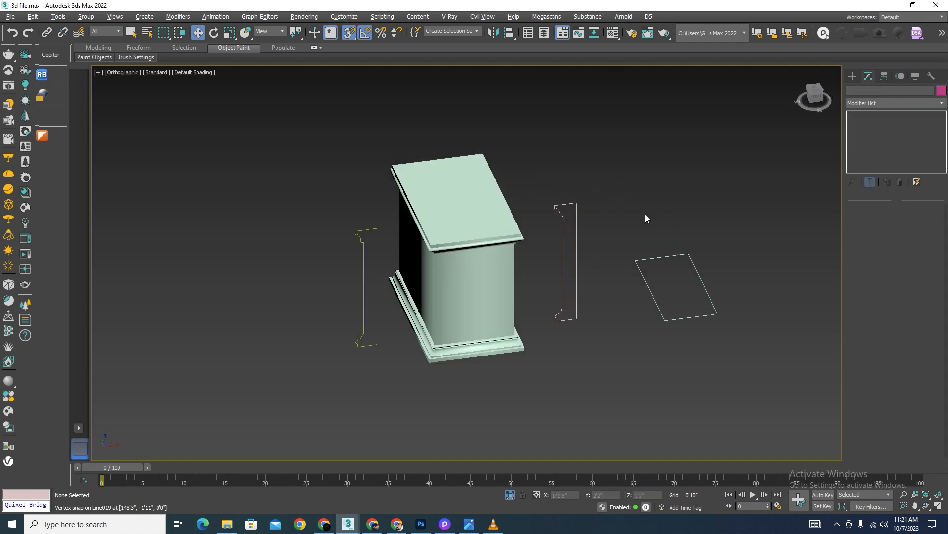
scroll(646, 215, up, 5)
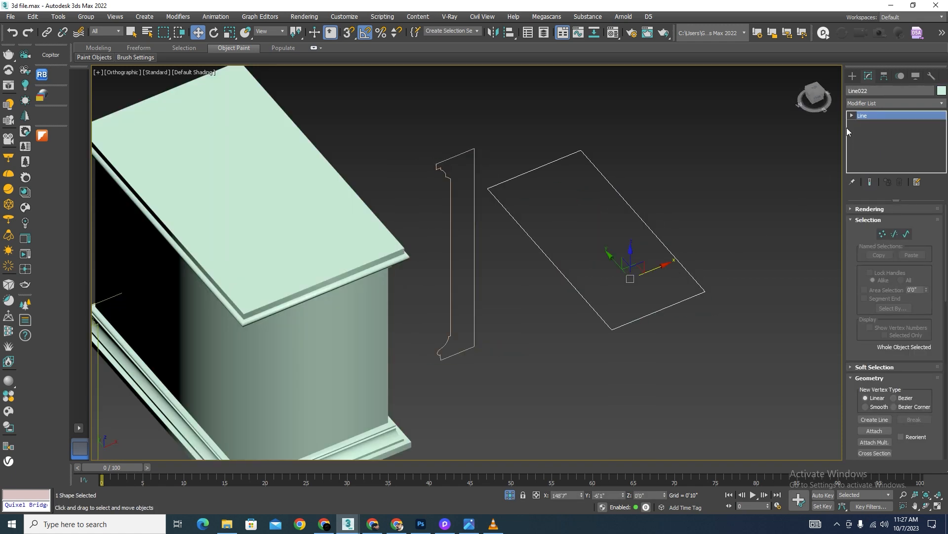
click(941, 103)
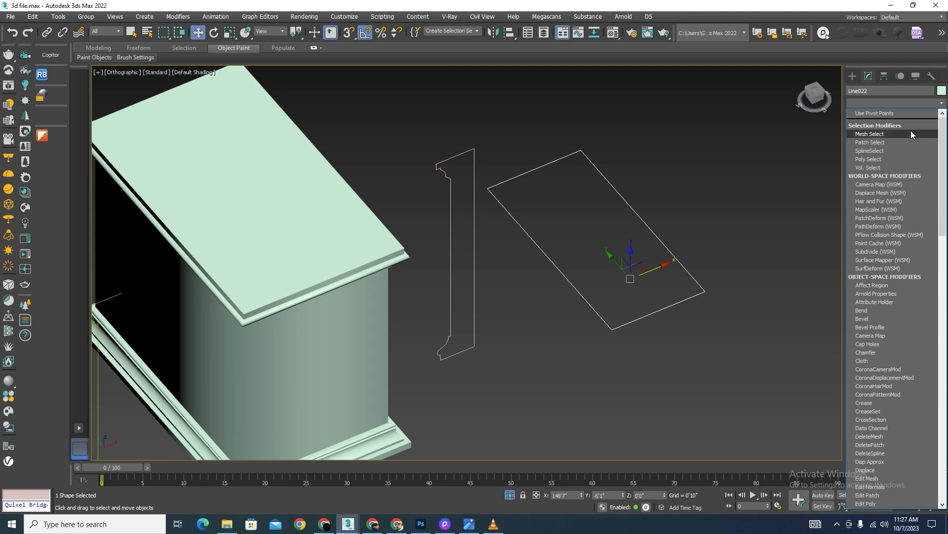
key(b)
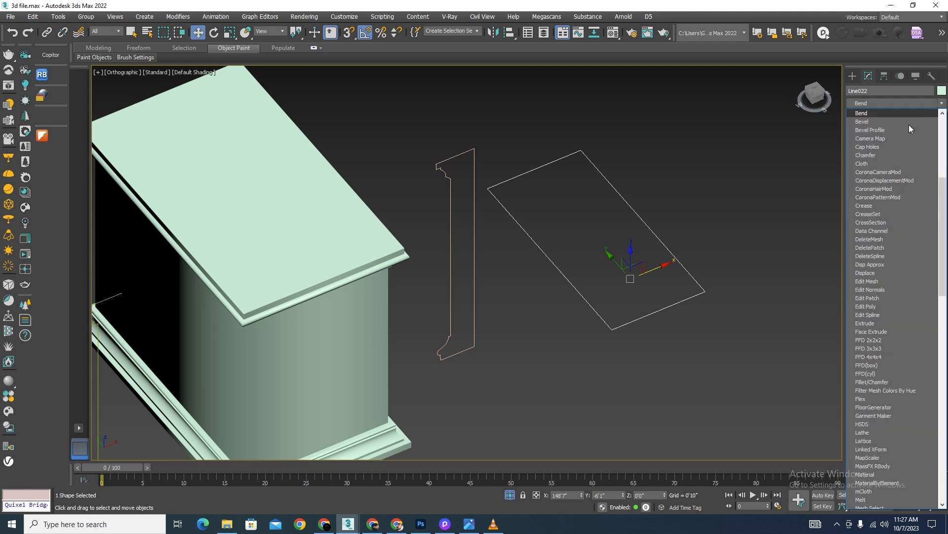
click(870, 130)
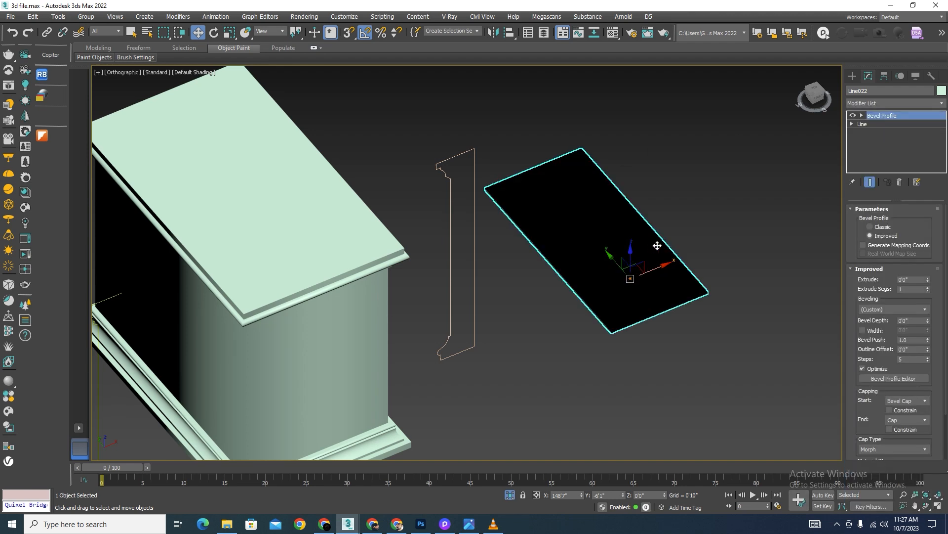
click(870, 226)
click(893, 296)
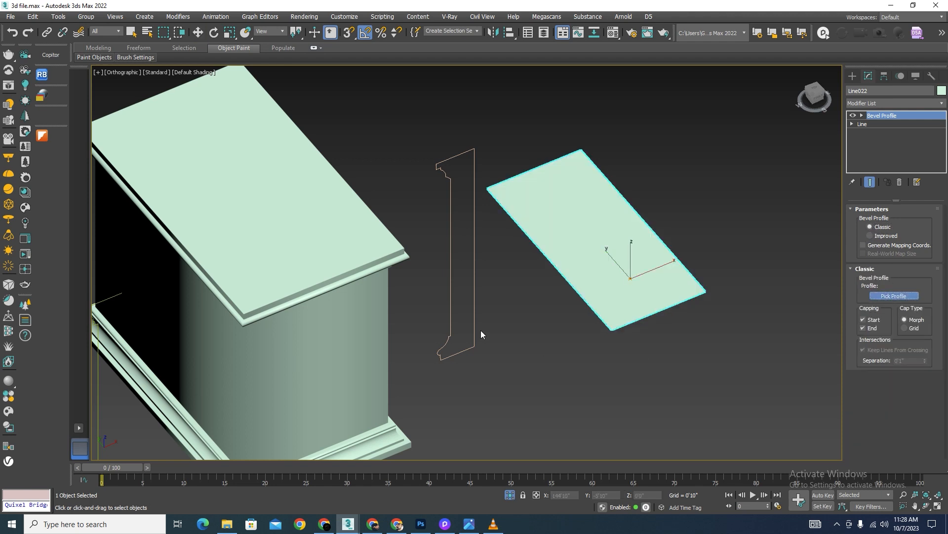
click(473, 307)
Inspect the beveled box from above and remove the Bevel Profile modifier from the rectangular path.
scroll(558, 309, down, 5)
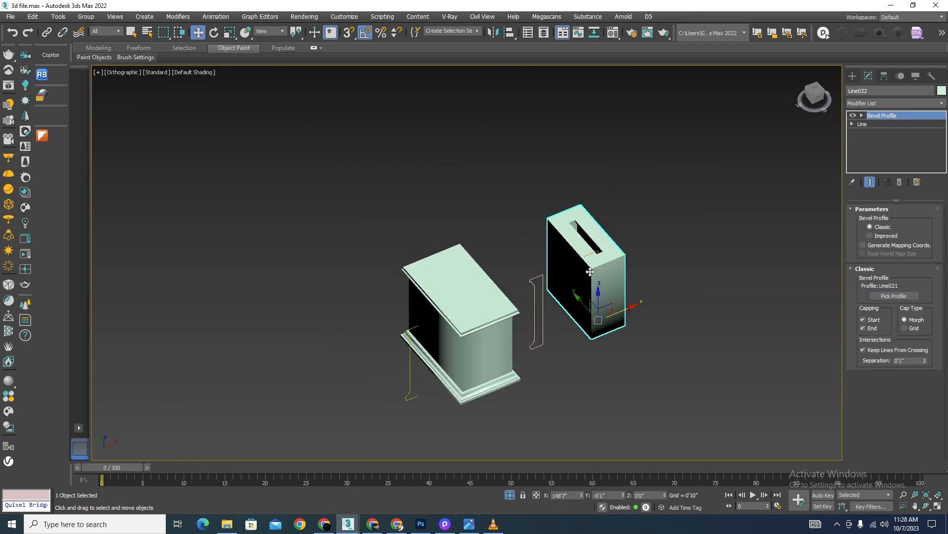
scroll(578, 265, up, 6)
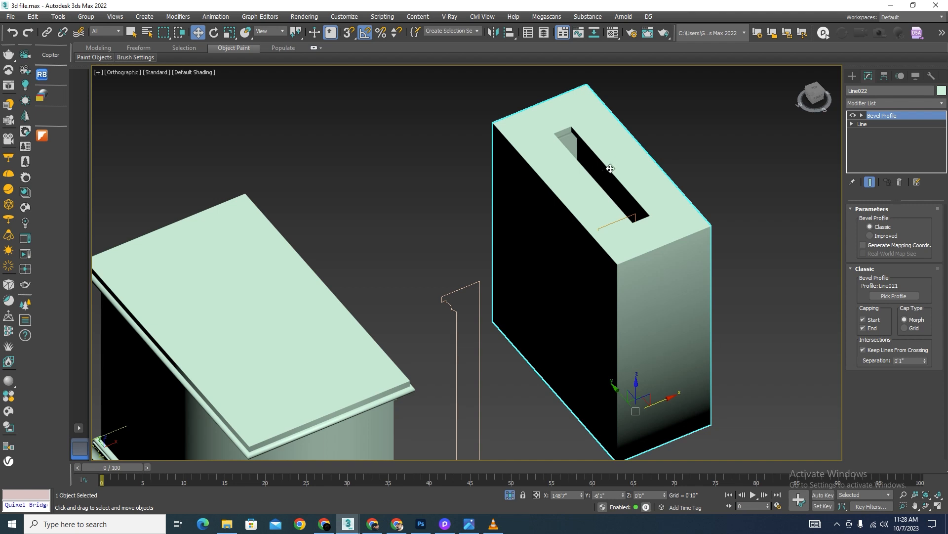
scroll(569, 181, down, 3)
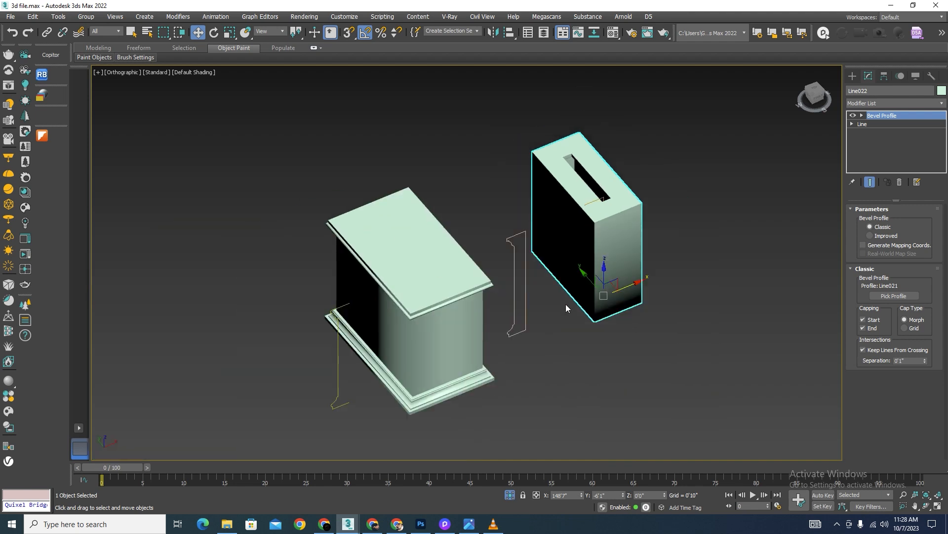
click(899, 182)
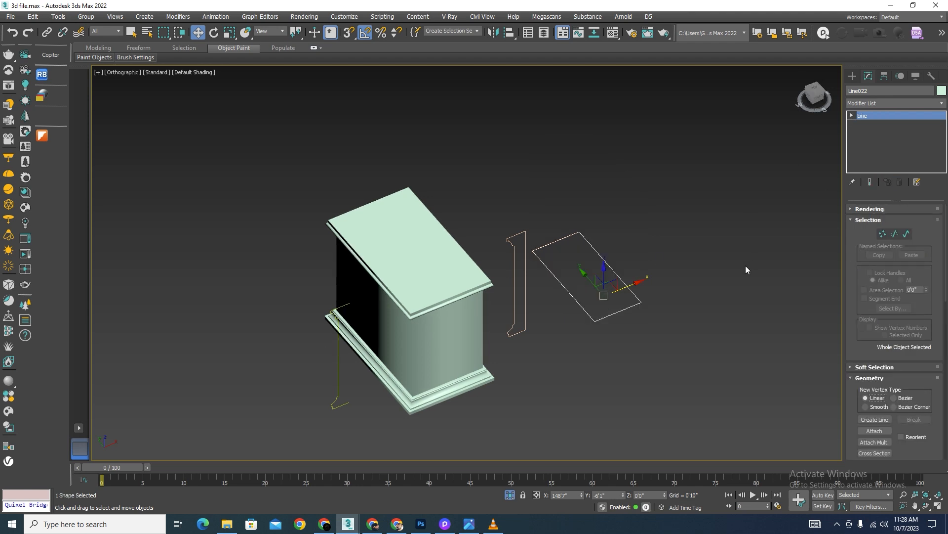
click(746, 266)
Delete the straight vertical closing segment of the copied molding profile to reopen it.
scroll(529, 289, up, 2)
click(518, 237)
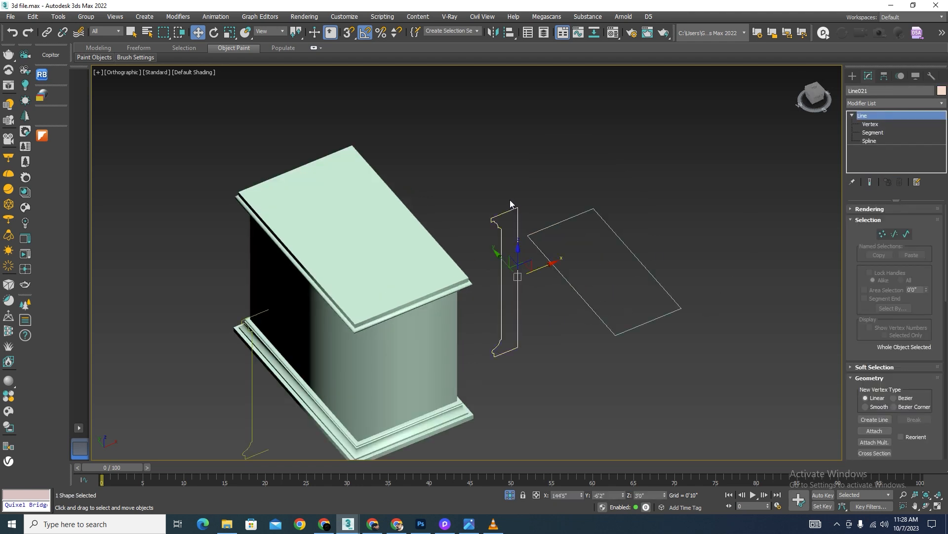
click(907, 234)
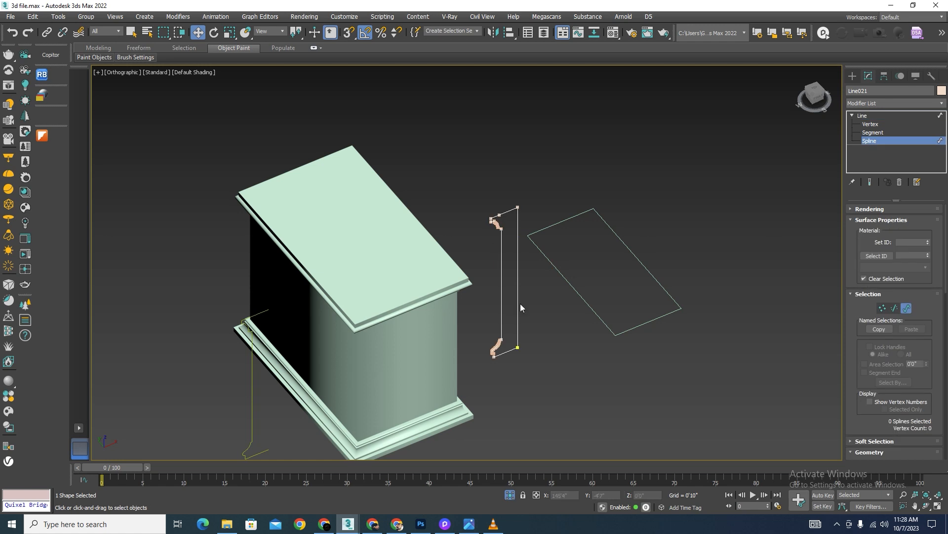
click(518, 300)
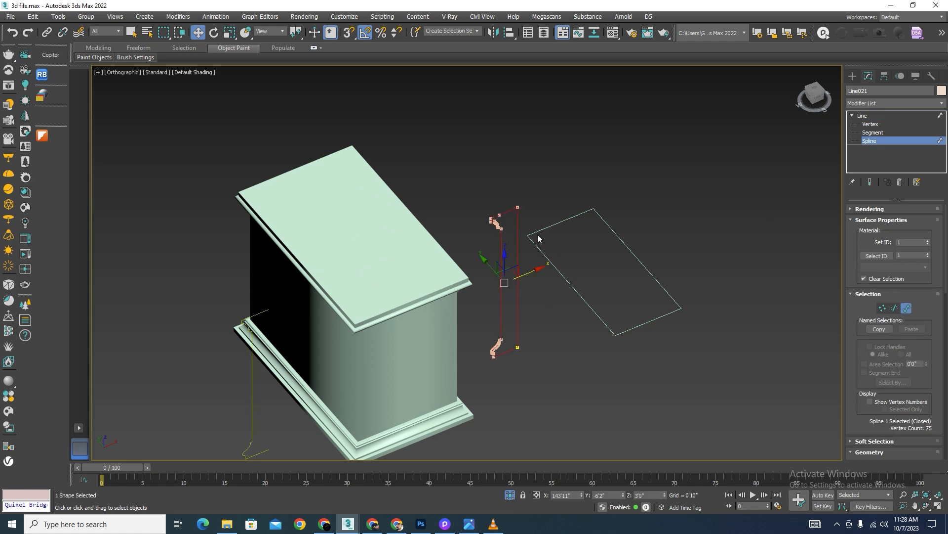
click(895, 308)
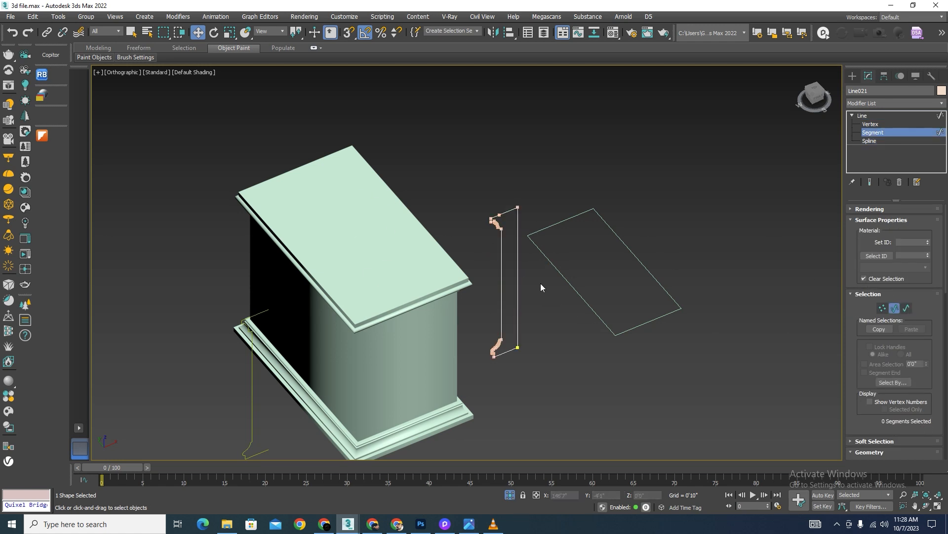
scroll(541, 283, up, 2)
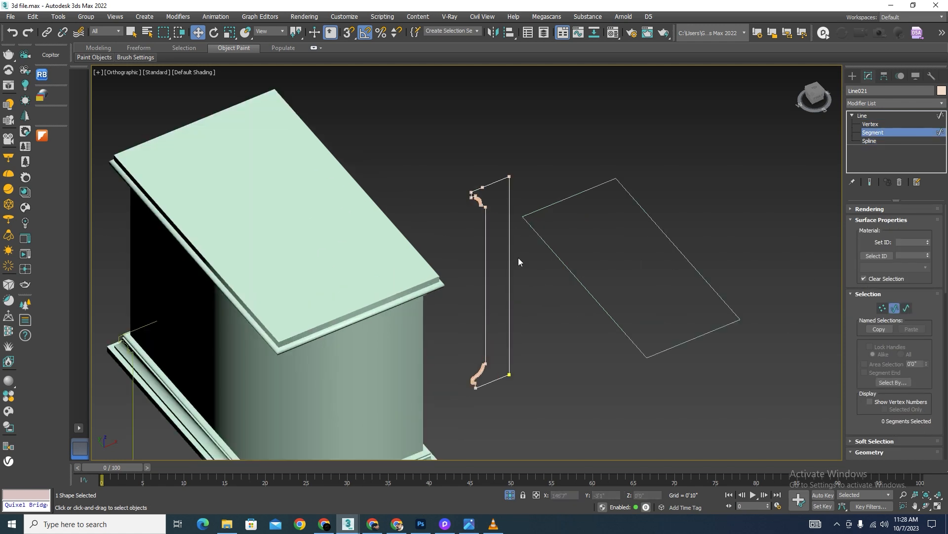
click(504, 283)
key(Delete)
click(894, 308)
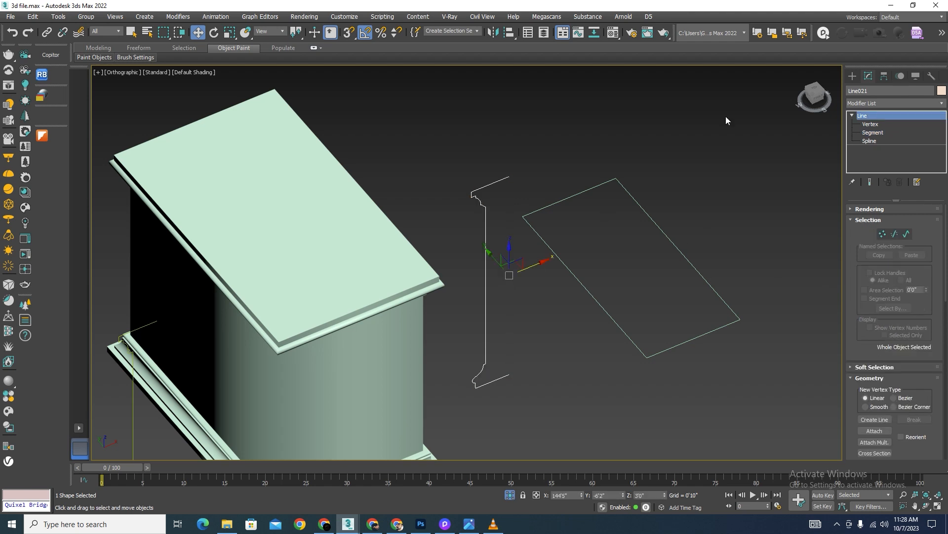
Apply a Classic Bevel Profile modifier to the rectangular path and pick the reopened molding line as its profile.
click(938, 104)
click(711, 364)
click(705, 334)
click(942, 104)
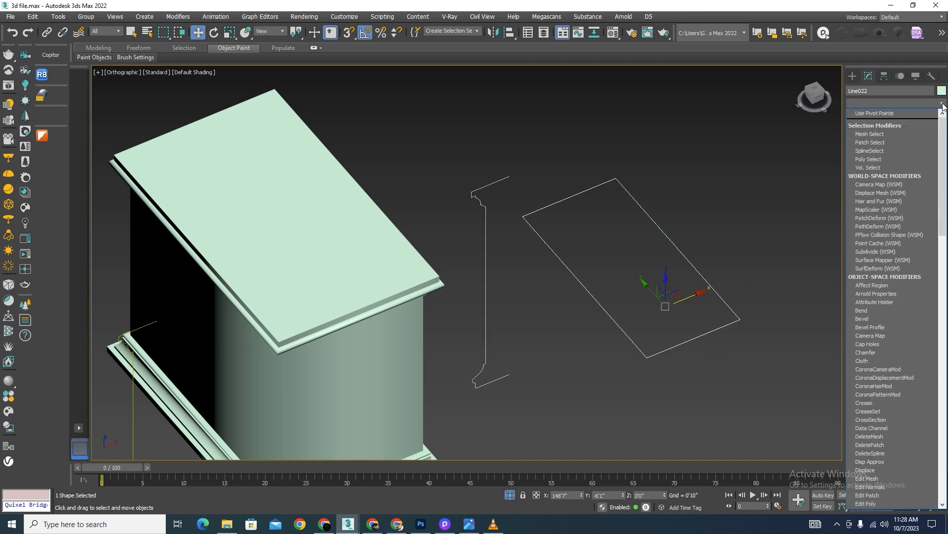
key(b)
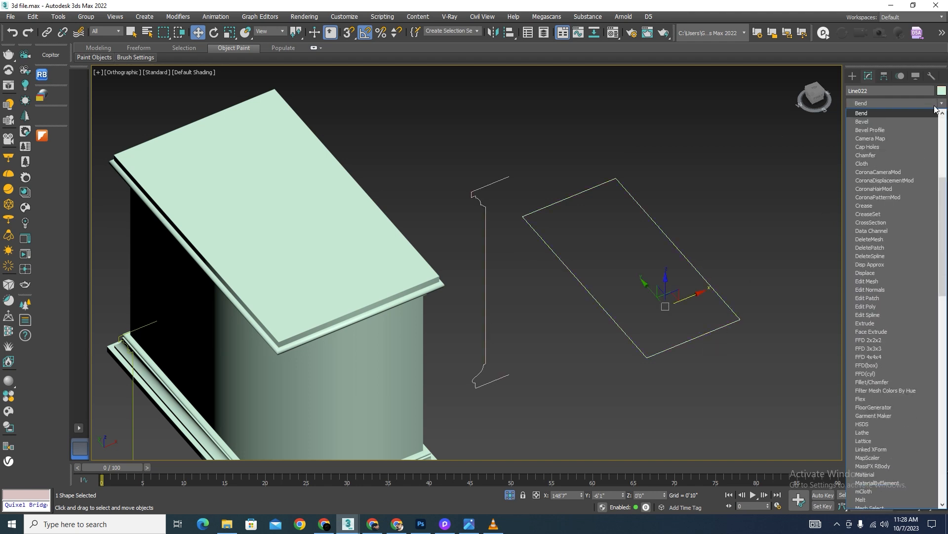
click(877, 130)
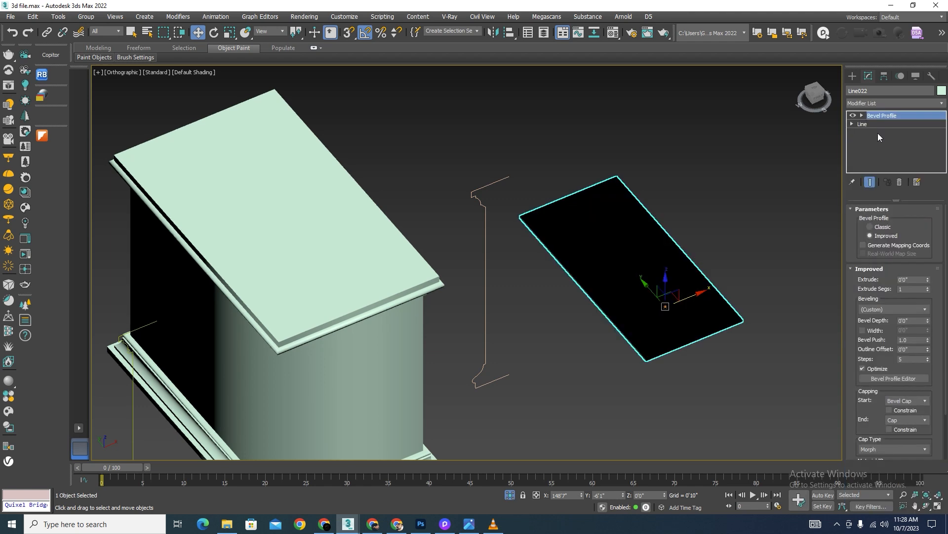
click(870, 226)
click(894, 295)
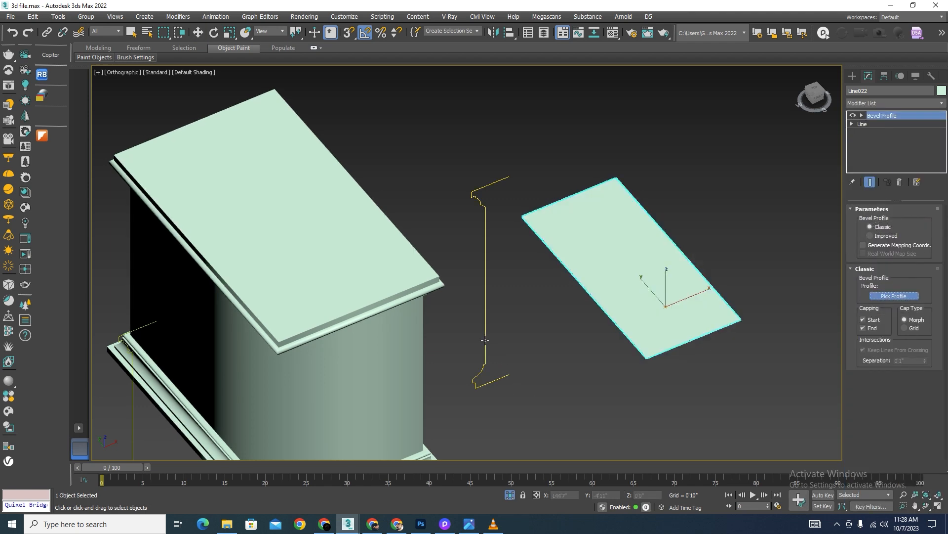
click(486, 341)
key(w)
scroll(597, 187, down, 3)
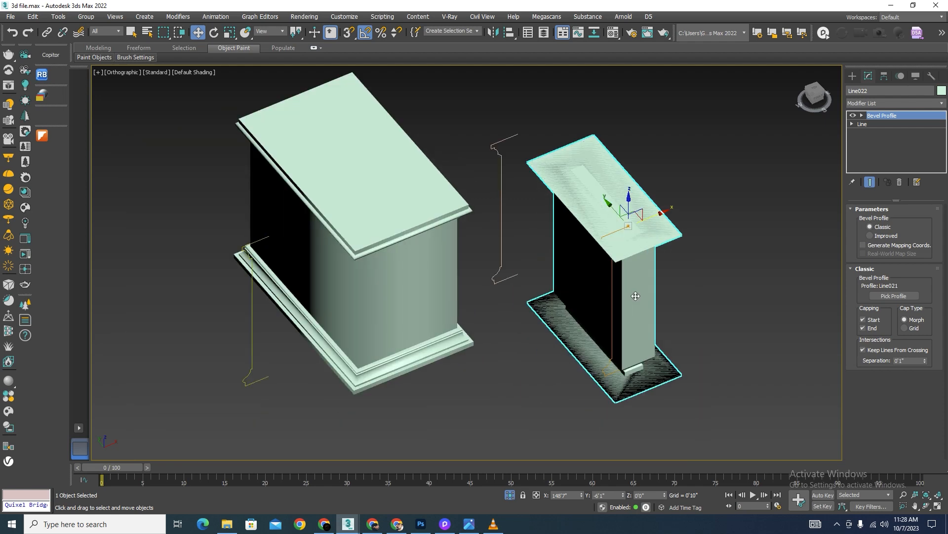
Rotate the Bevel Profile's Profile Gizmo about the vertical axis until the molding faces outward around the pedestal.
alt+middle_drag(664, 315, 628, 287)
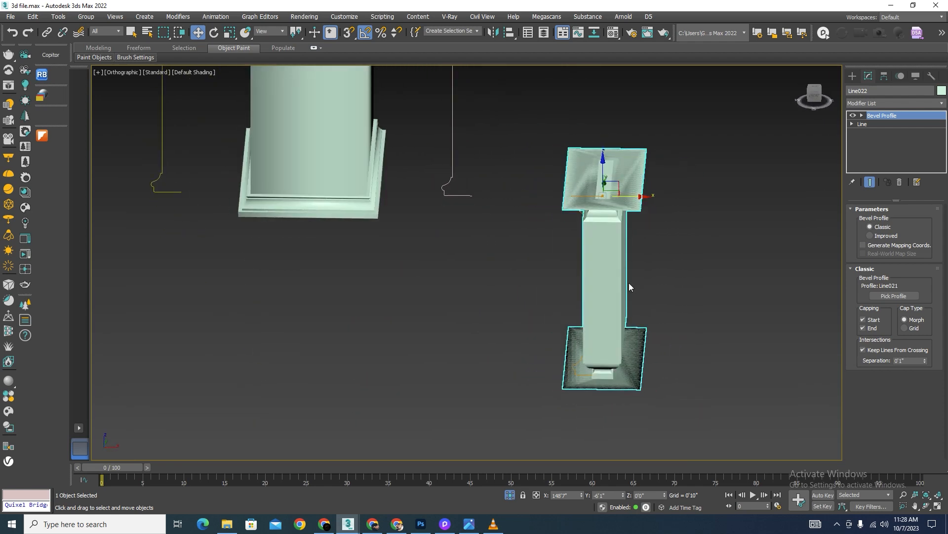
key(l)
scroll(629, 268, down, 4)
scroll(591, 287, up, 3)
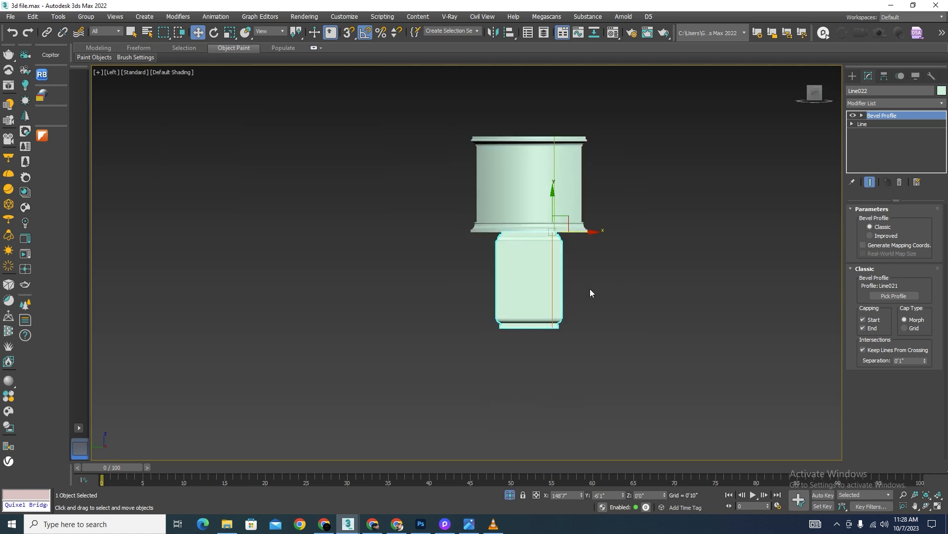
key(f)
scroll(714, 208, up, 5)
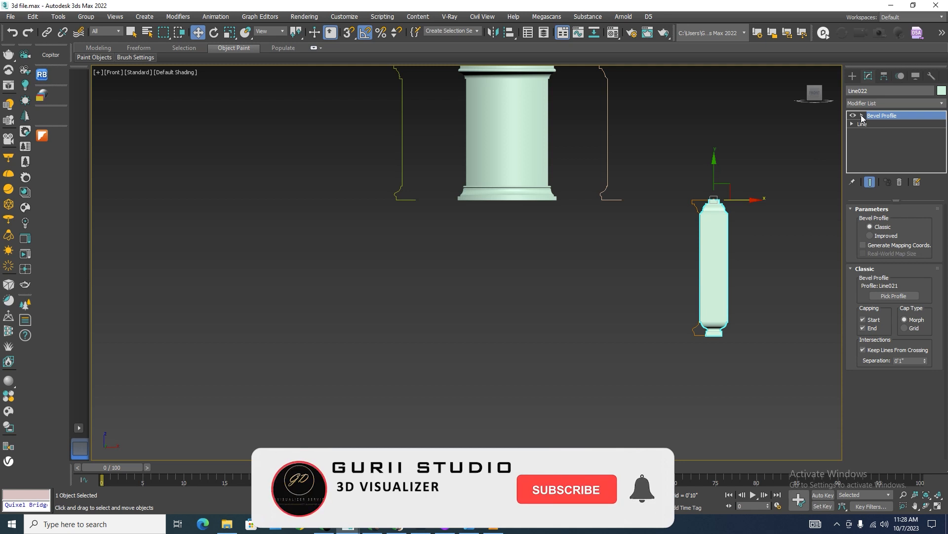
click(862, 116)
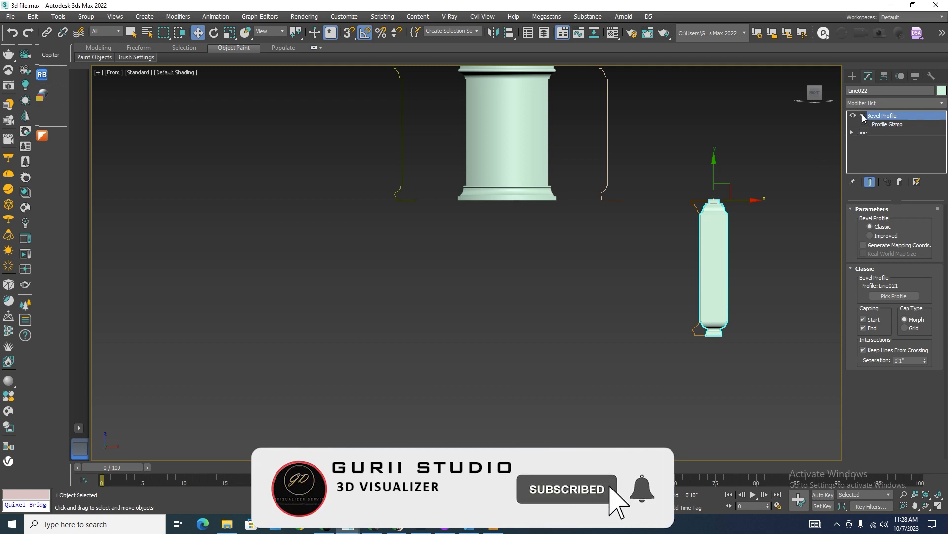
click(888, 124)
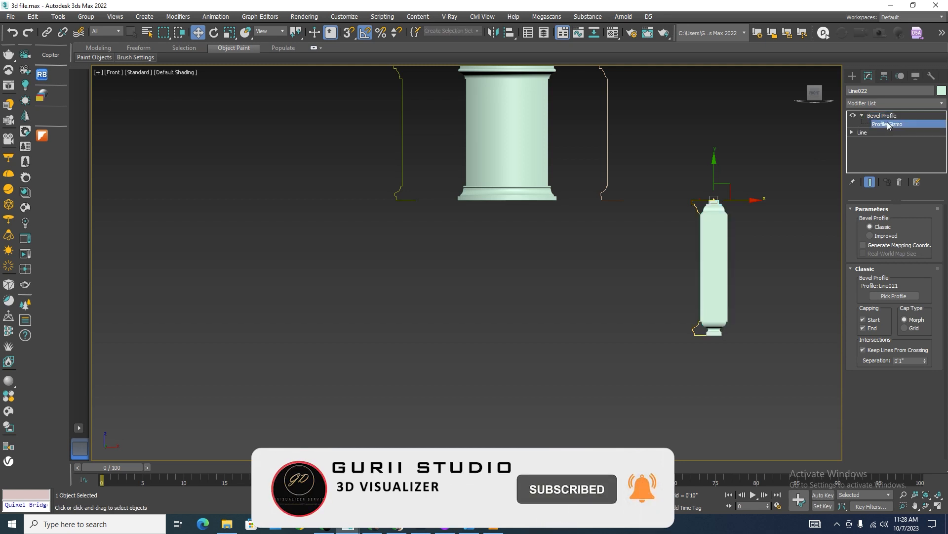
key(e)
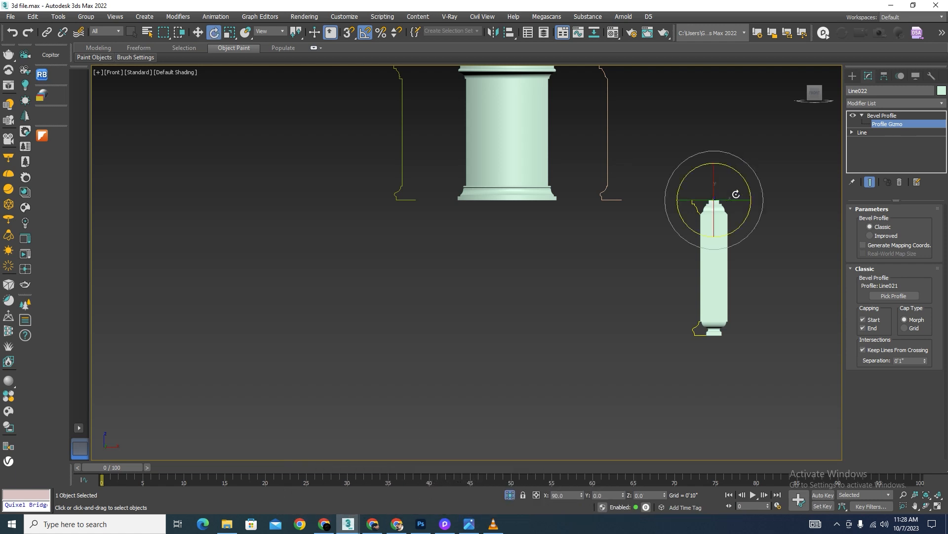
drag(735, 197, 731, 198)
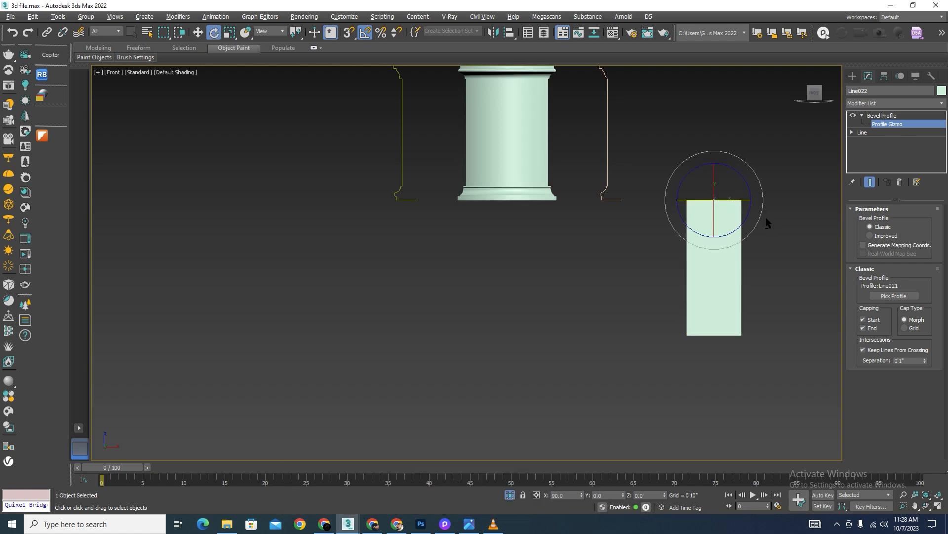
alt+middle_drag(766, 217, 777, 245)
drag(732, 212, 755, 296)
alt+middle_drag(755, 292, 716, 273)
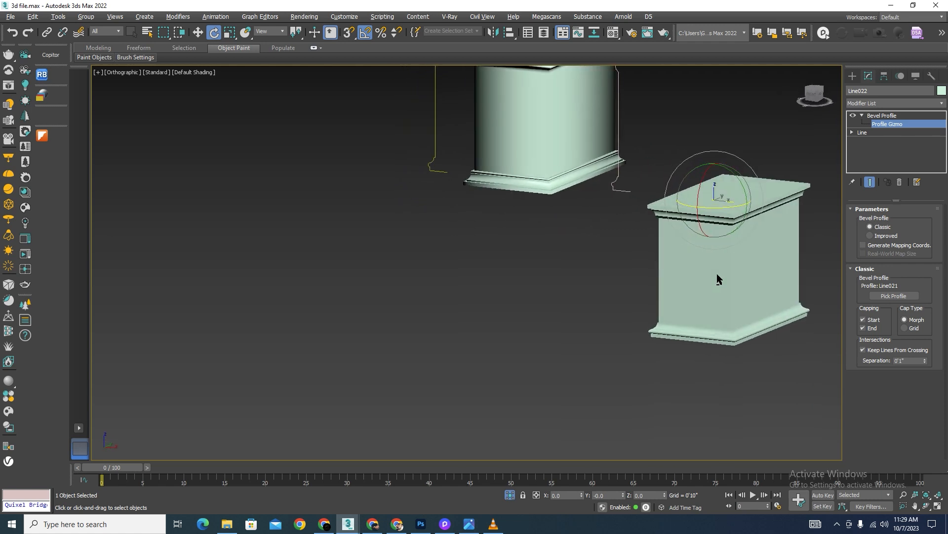
Flip the Profile Gizmo vertically so the new pedestal rises upward from its rectangular path.
scroll(636, 292, down, 4)
scroll(624, 188, up, 4)
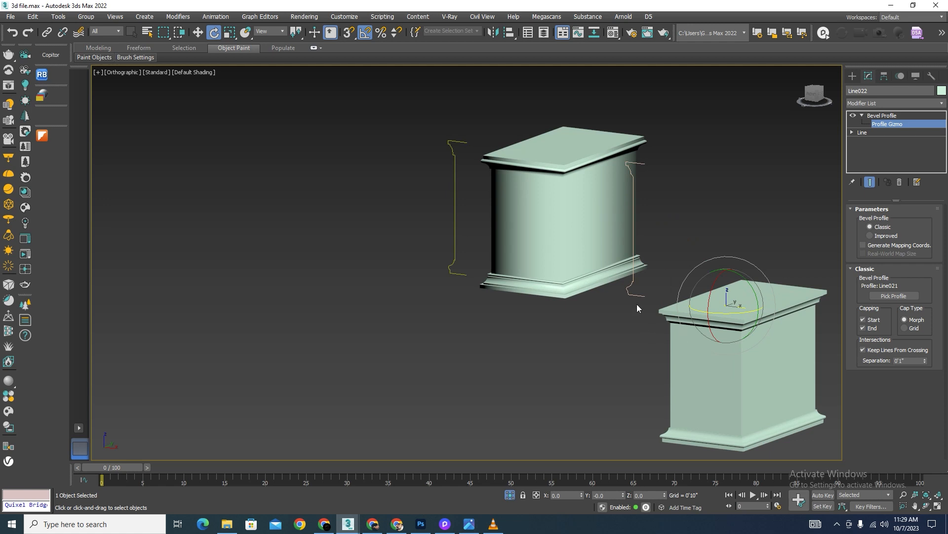
alt+middle_drag(637, 308, 733, 305)
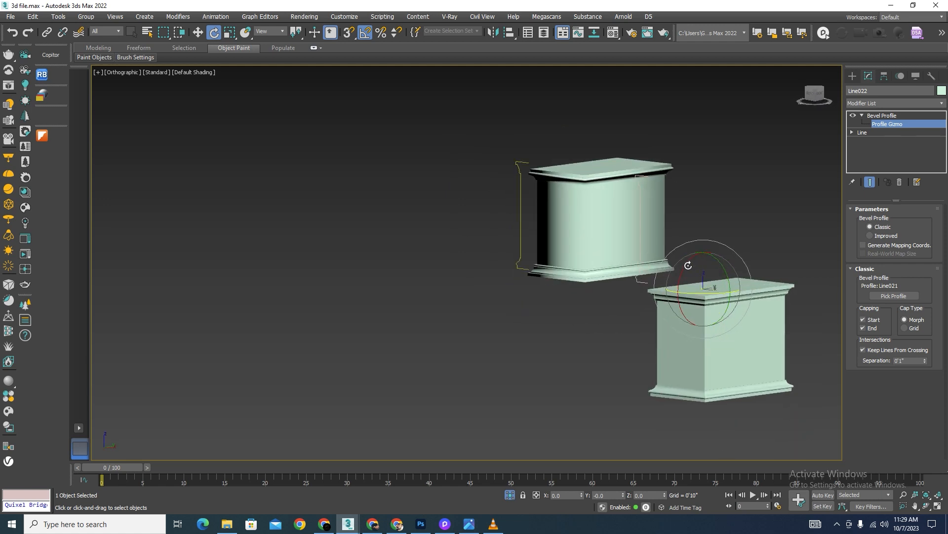
drag(688, 265, 719, 249)
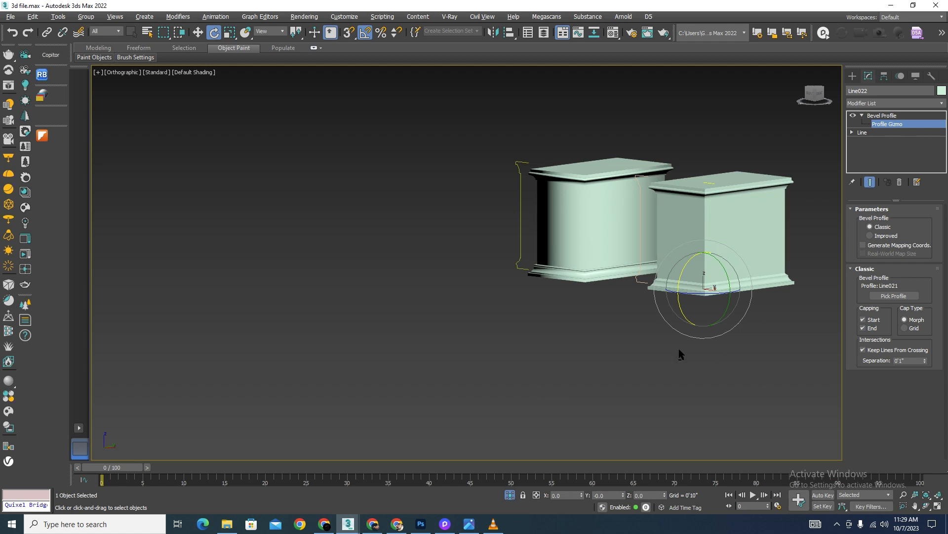
Compare the beveled pedestal with the original swept pedestal in the left, front and orthographic views.
key(f)
key(l)
scroll(576, 304, down, 1)
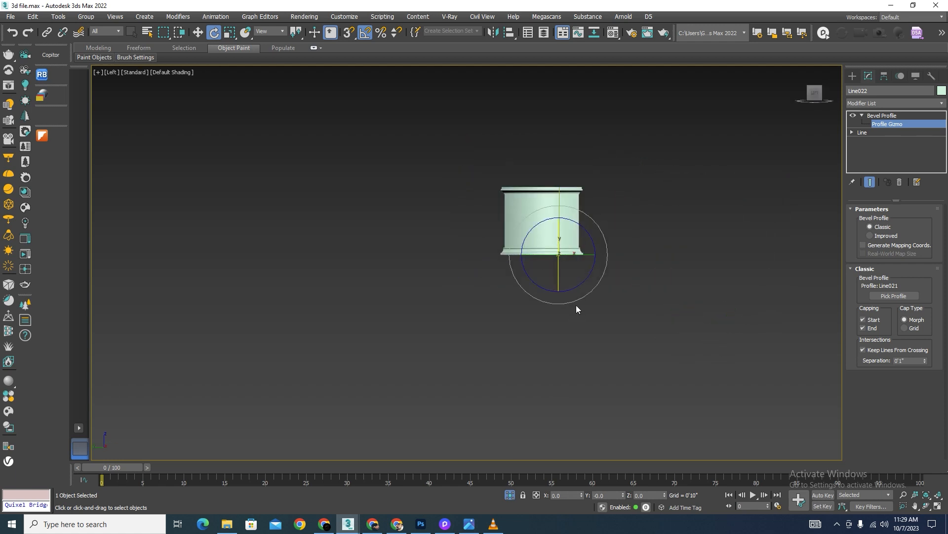
key(f)
scroll(606, 242, down, 8)
scroll(609, 235, up, 4)
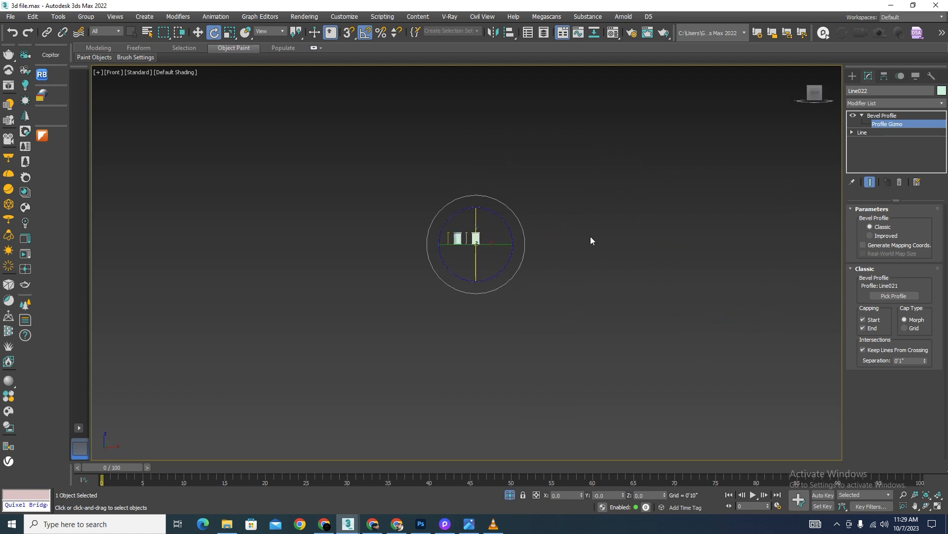
scroll(437, 242, up, 5)
scroll(677, 215, up, 3)
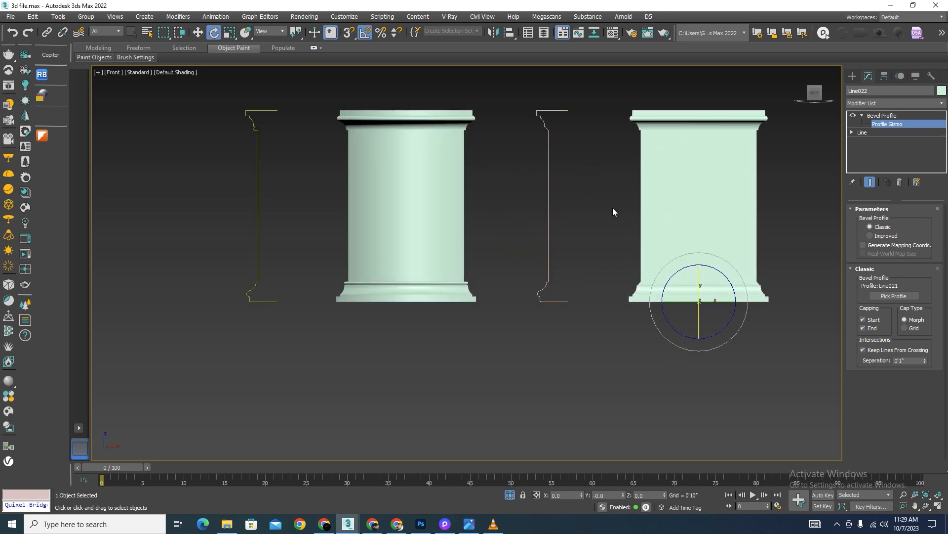
alt+middle_drag(608, 239, 698, 137)
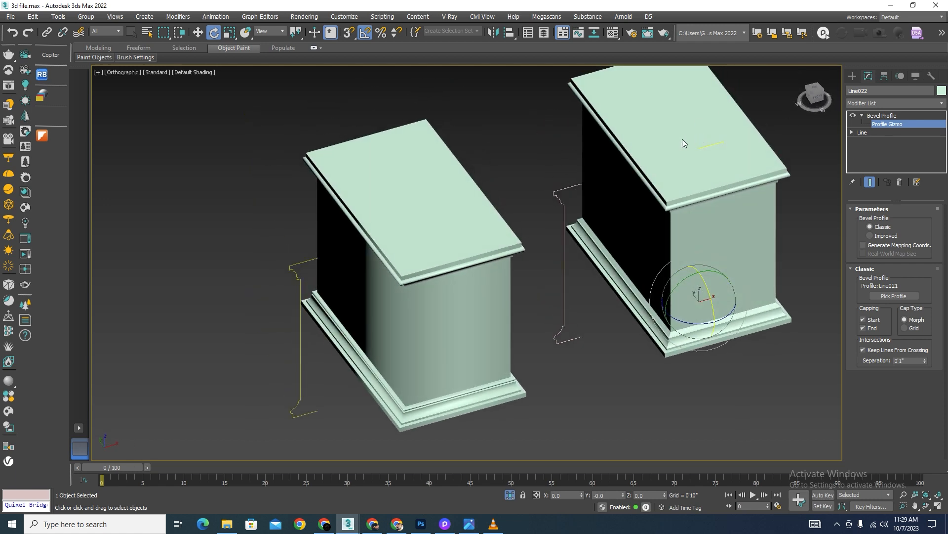